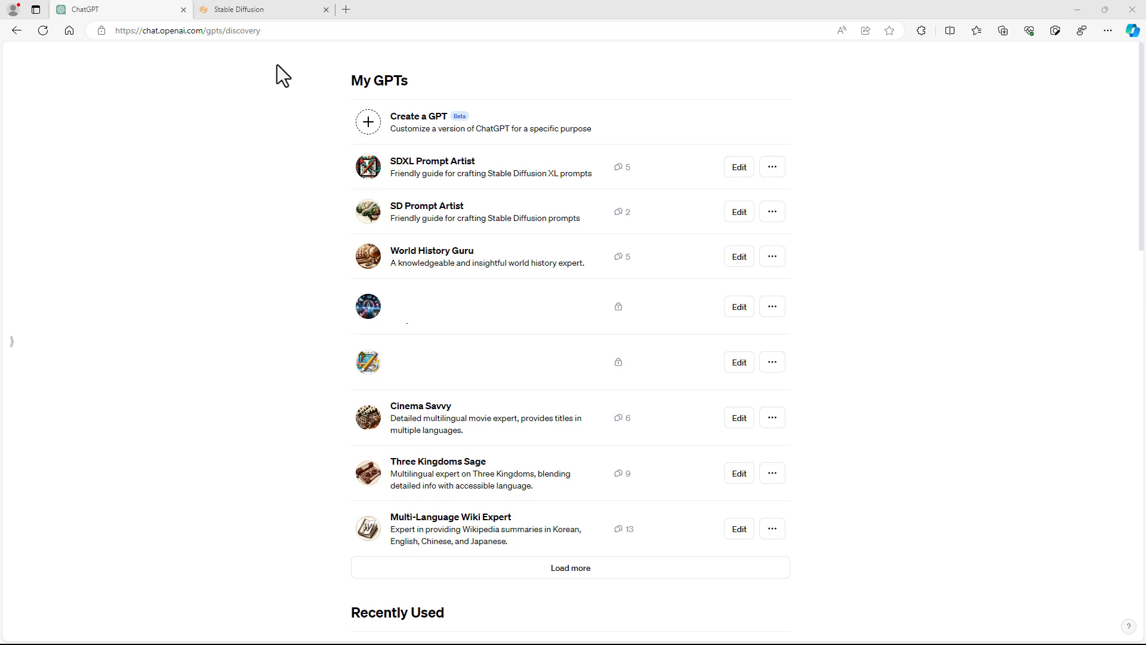
Open the SD Prompt Artist GPT from the My GPTs list in ChatGPT.
left_click(266, 11)
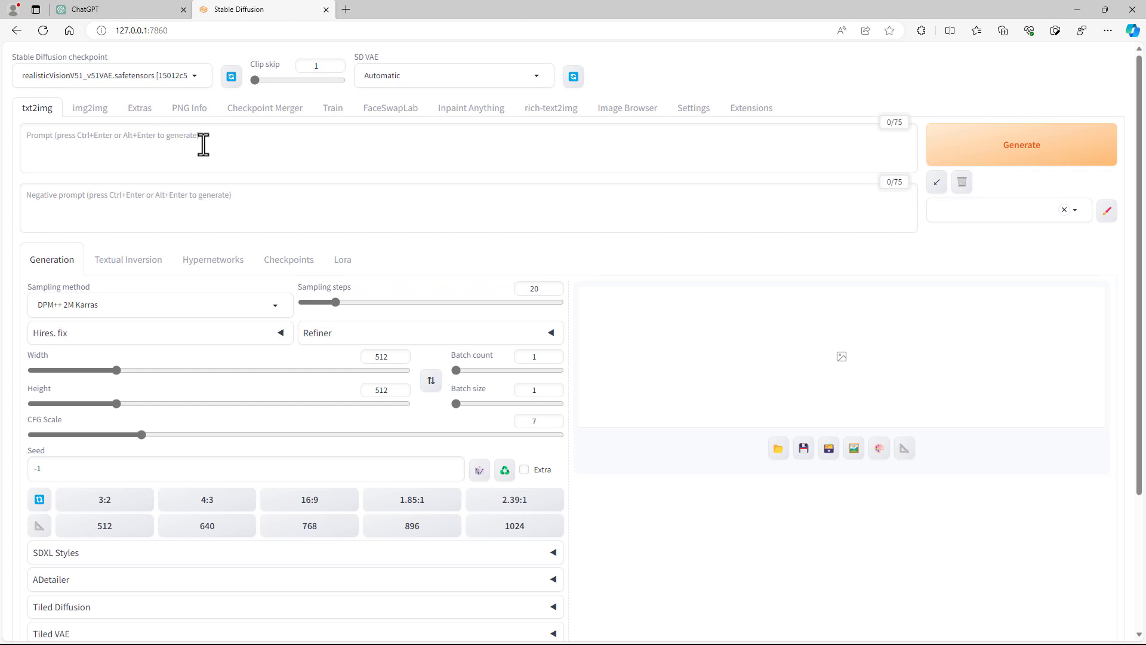
left_click(138, 16)
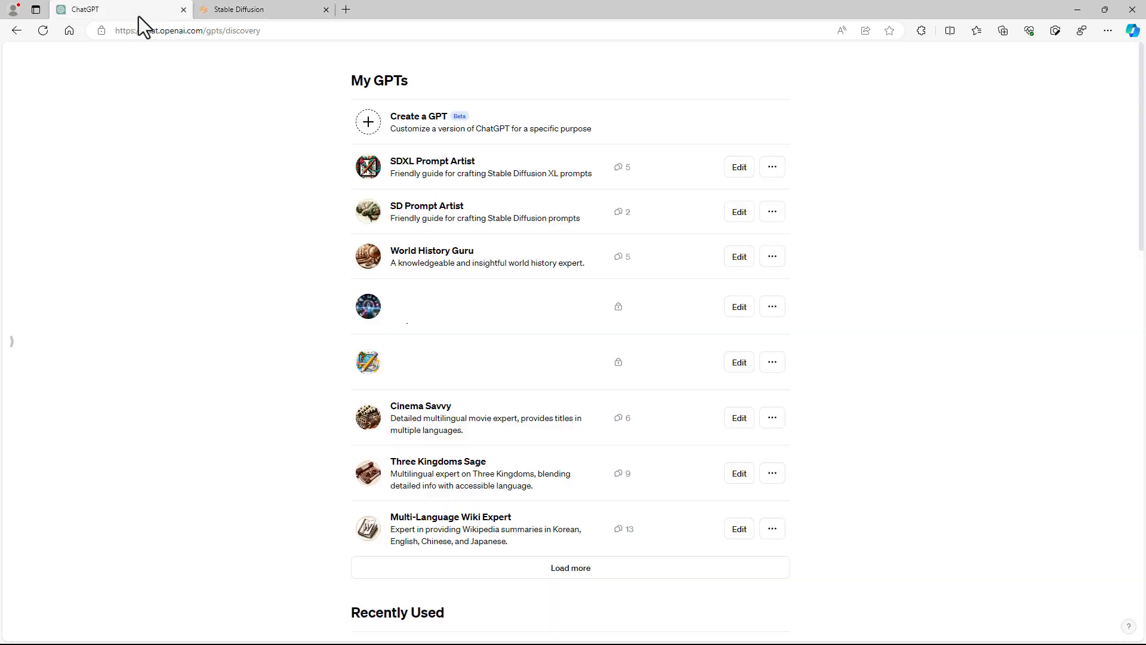
left_click(433, 220)
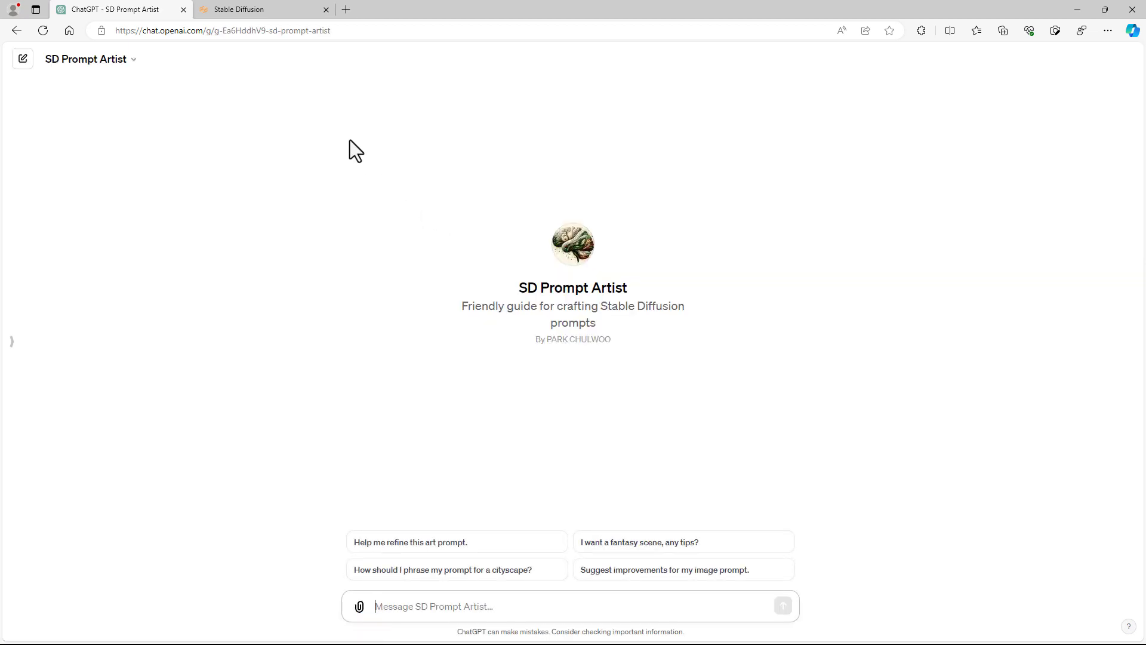
Ask SD Prompt Artist for prompts on "한겨울의 한국 산악 풍경".
left_click(252, 16)
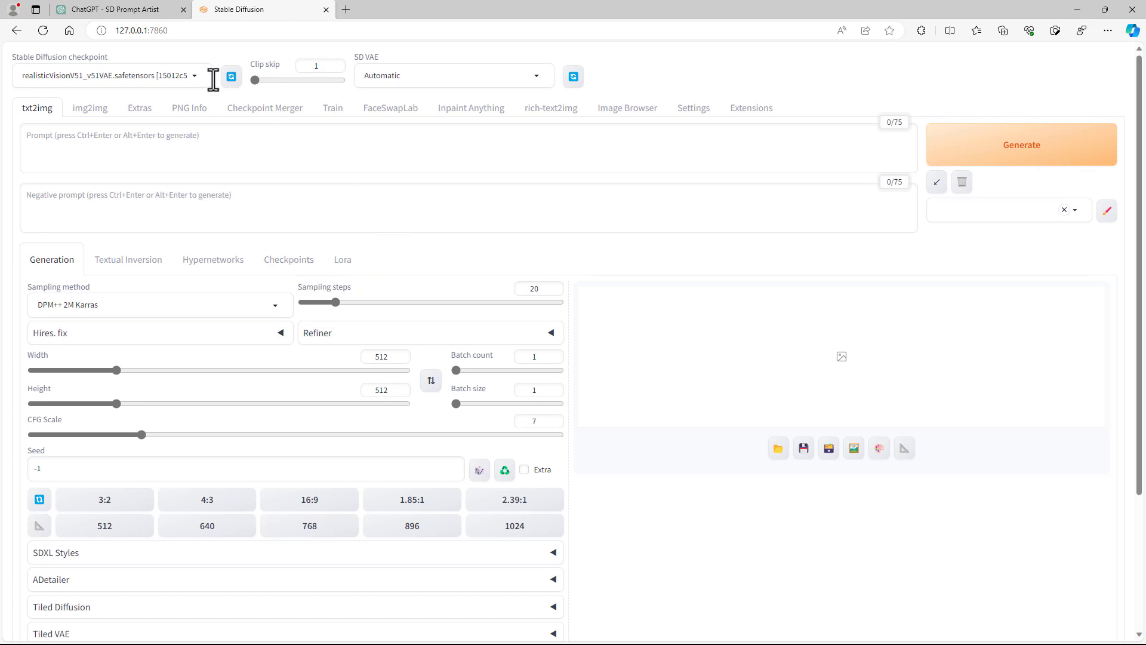
left_click(131, 11)
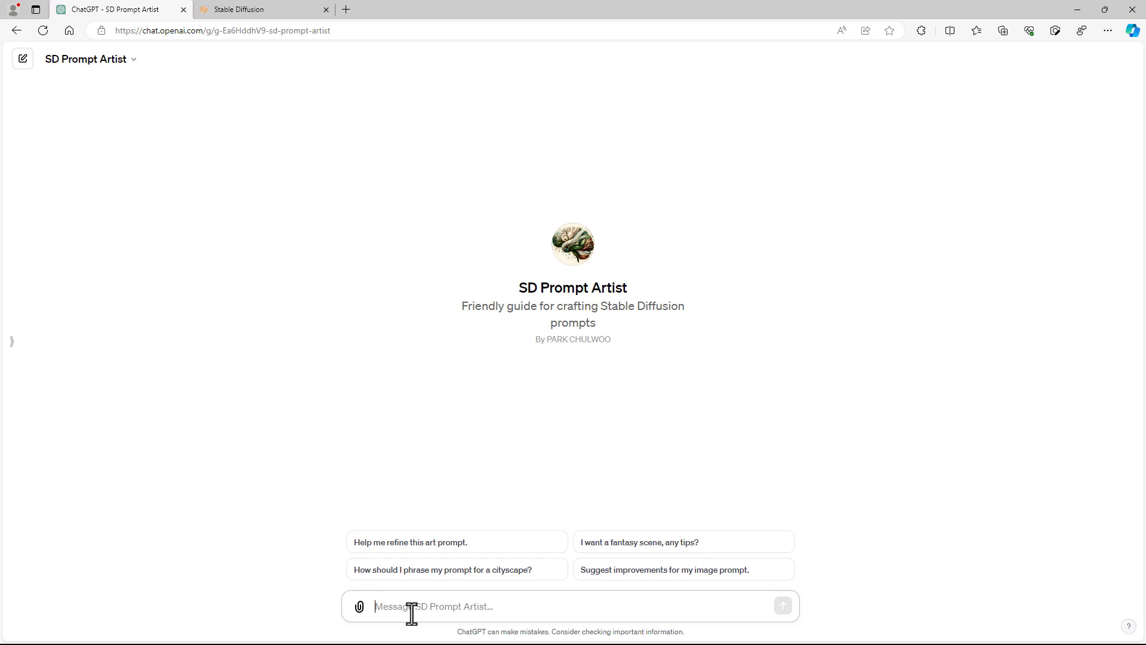
type("한겨")
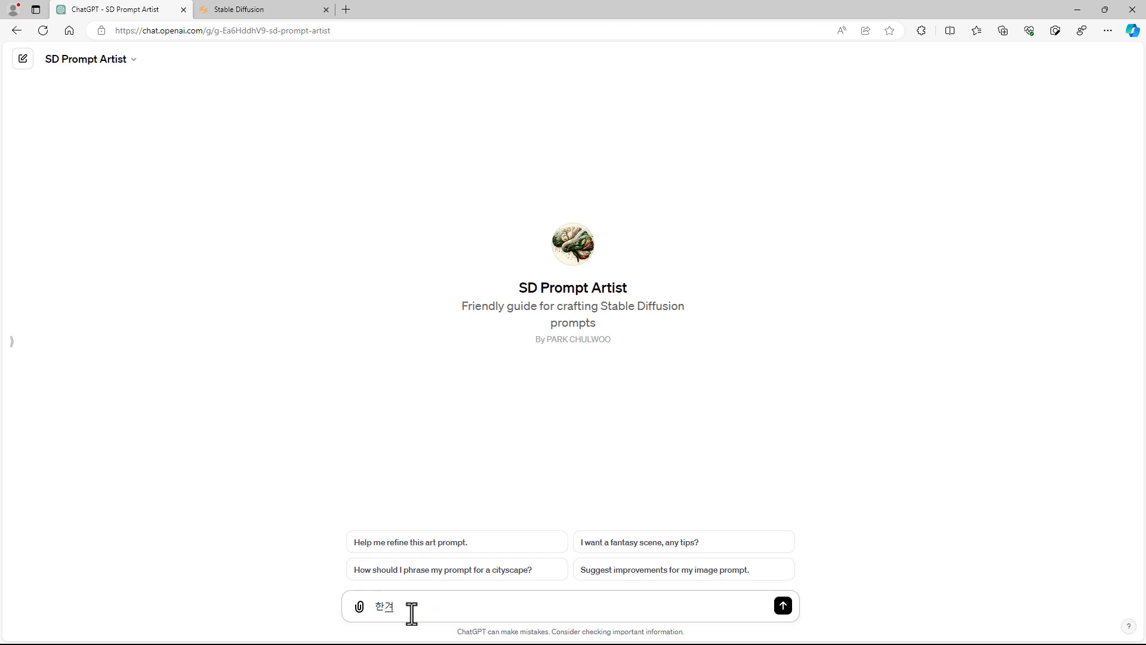
type("울의 한국 산악 풍경")
key("Return")
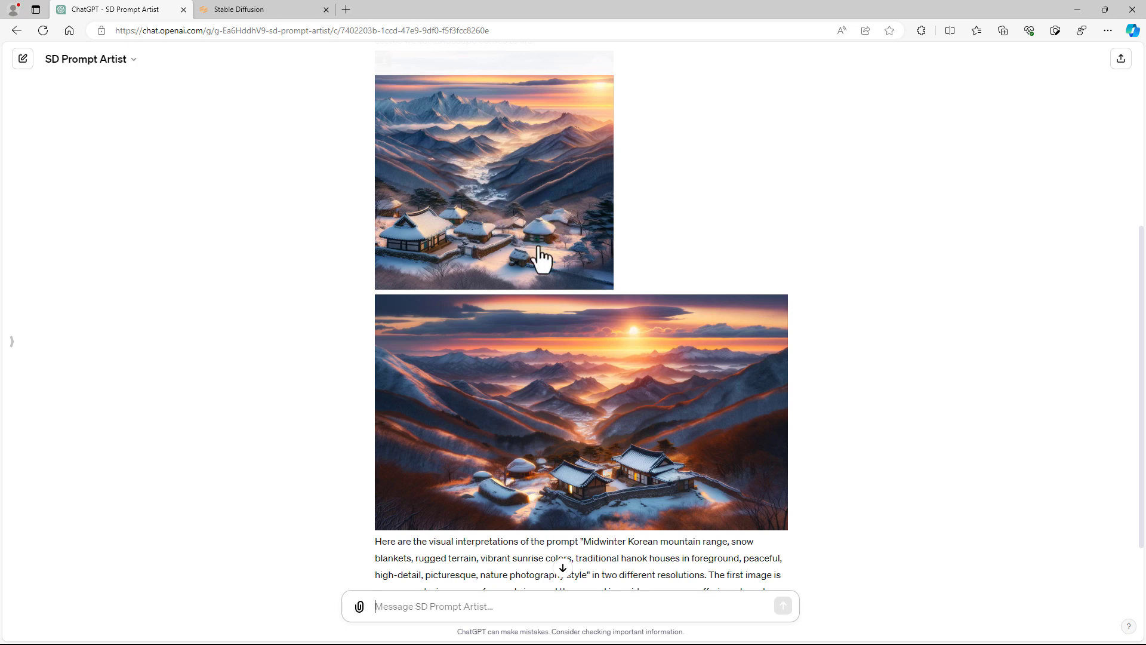
Examine the three refined prompts and the two sample images in SD Prompt Artist's reply.
scroll(594, 345, "up", 1)
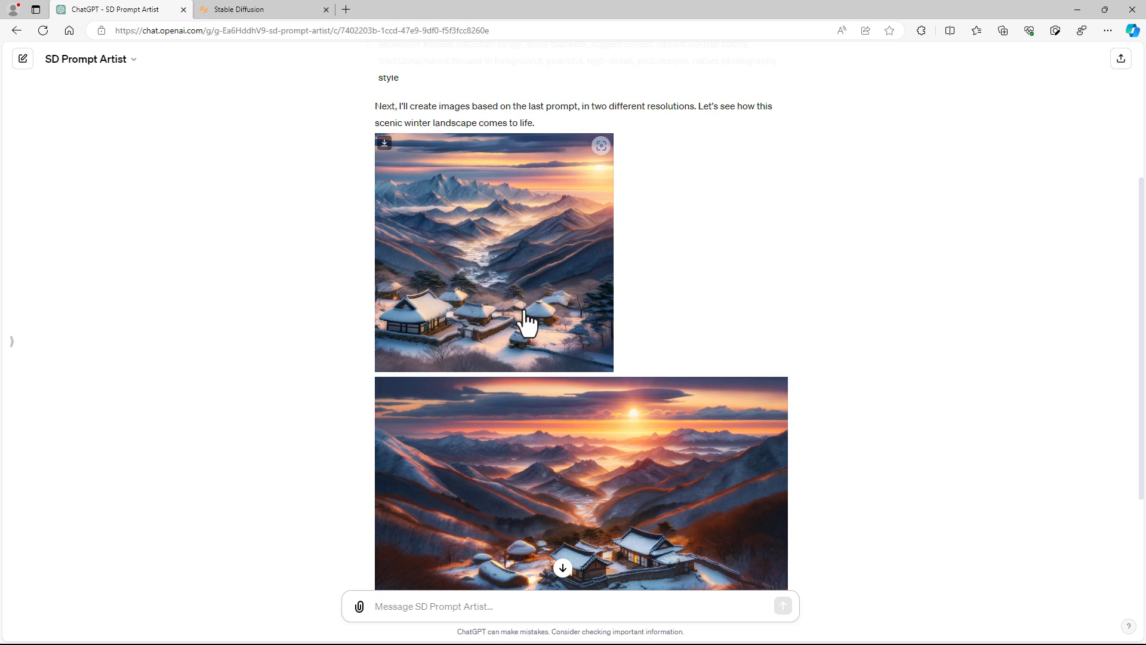
scroll(526, 306, "down", 1)
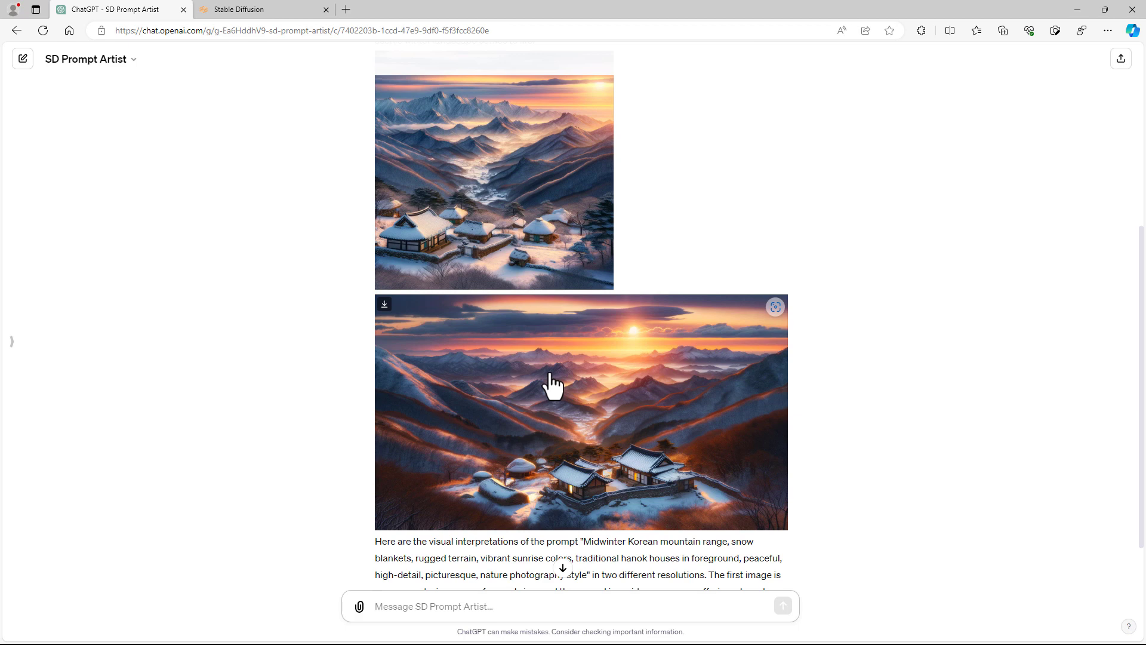
scroll(553, 385, "down", 1)
scroll(551, 376, "up", 5)
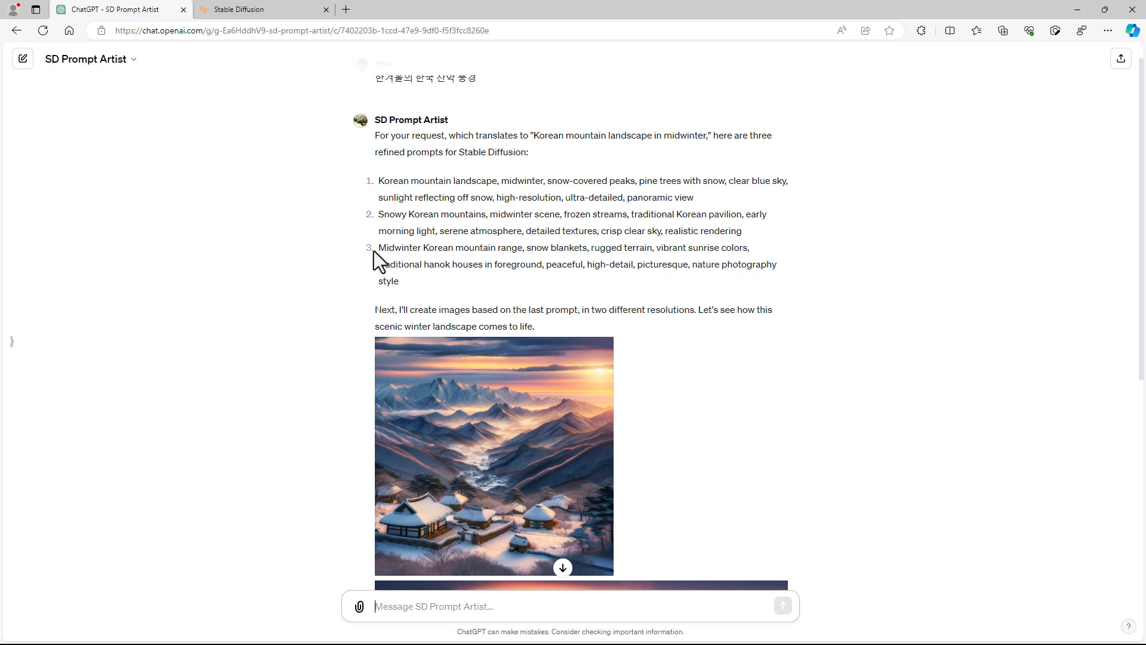
left_click_drag(376, 251, 418, 282)
left_click(669, 367)
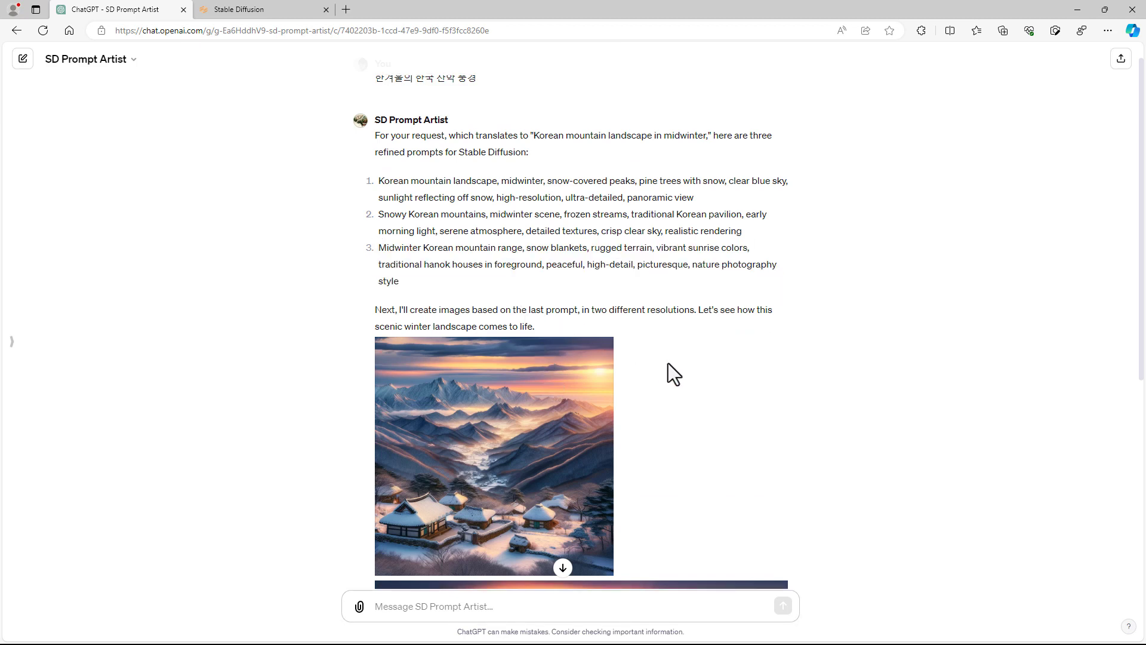
scroll(610, 427, "down", 3)
scroll(597, 412, "up", 4)
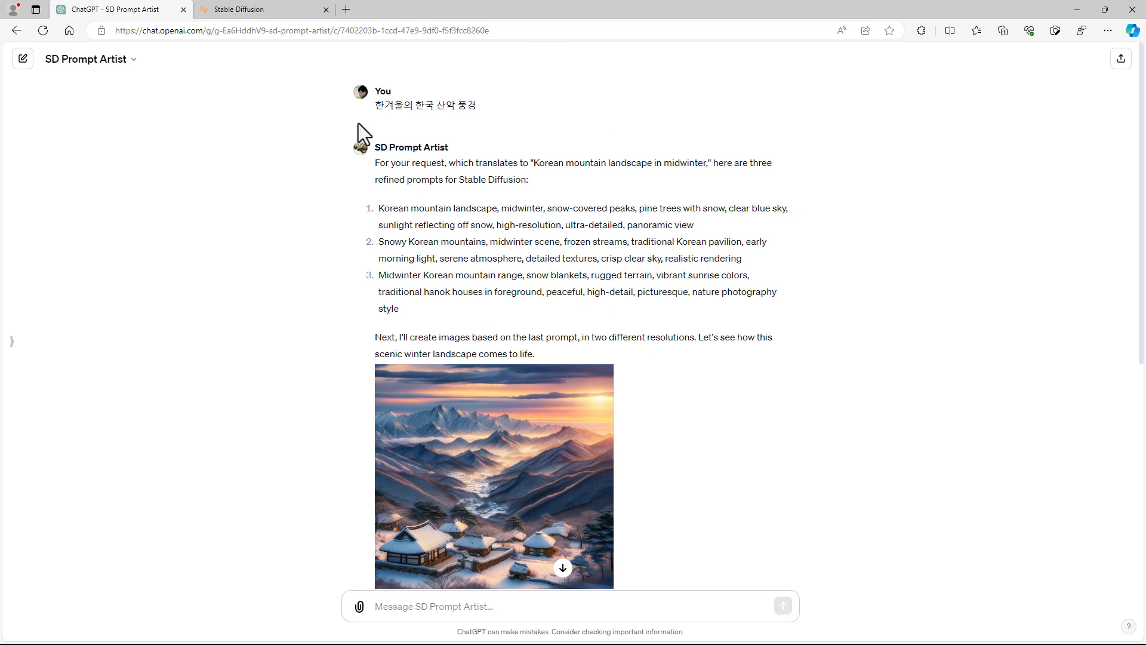
Switch to the Stable Diffusion web UI and set the txt2img script to "Prompts from file or textbox".
left_click(266, 14)
left_click(134, 13)
left_click(277, 10)
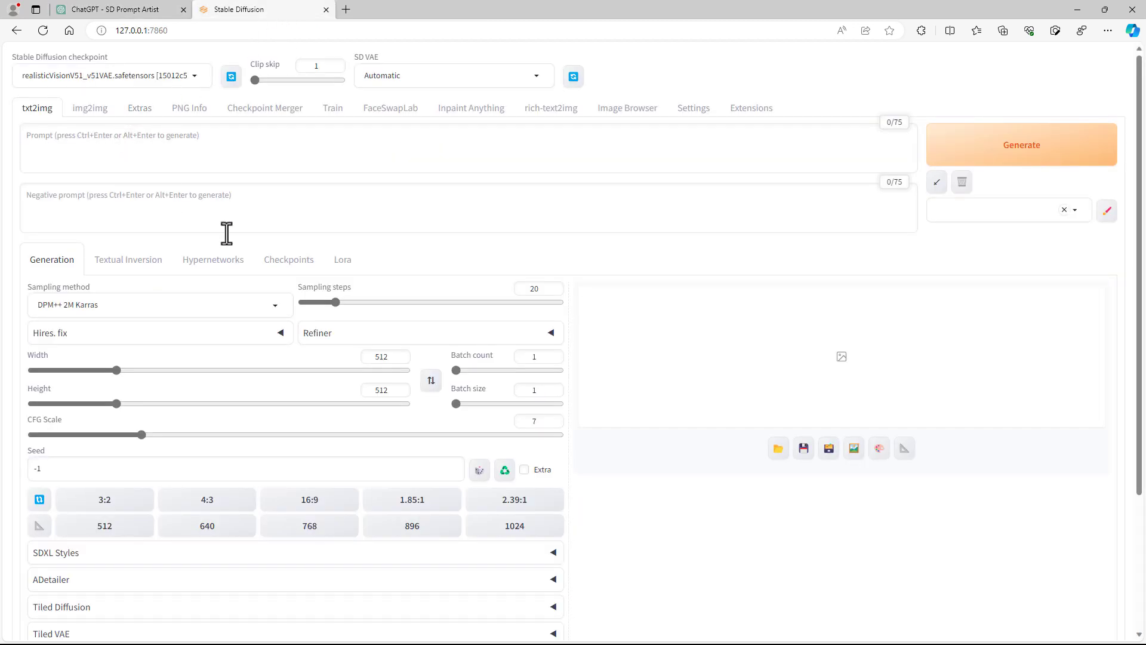
scroll(600, 474, "down", 3)
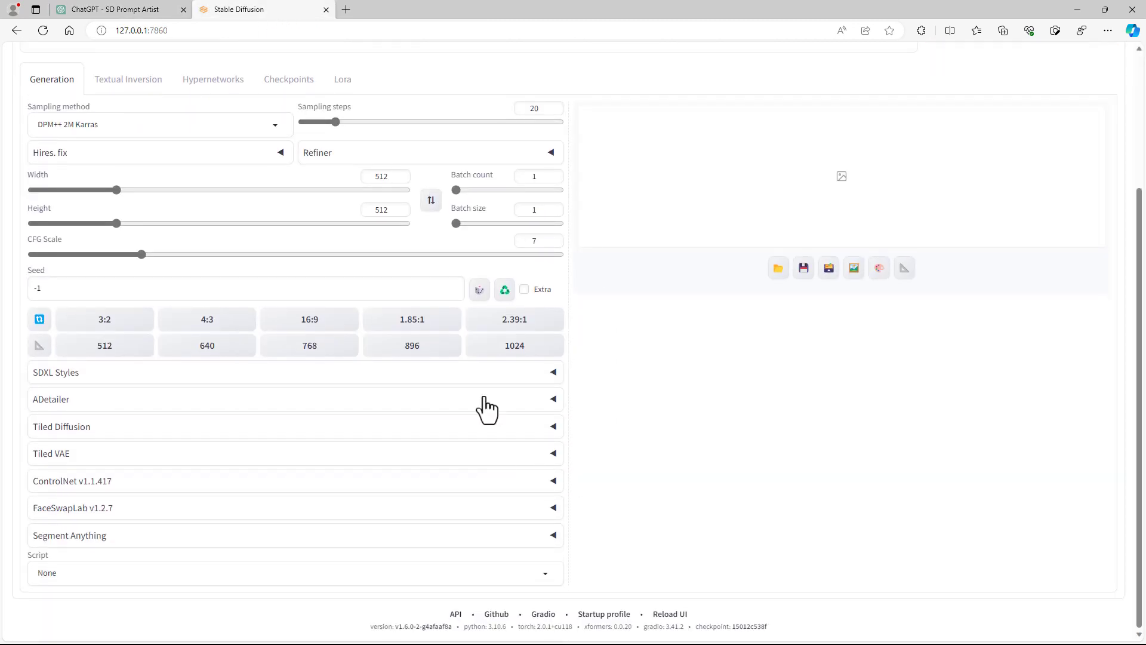
left_click(146, 572)
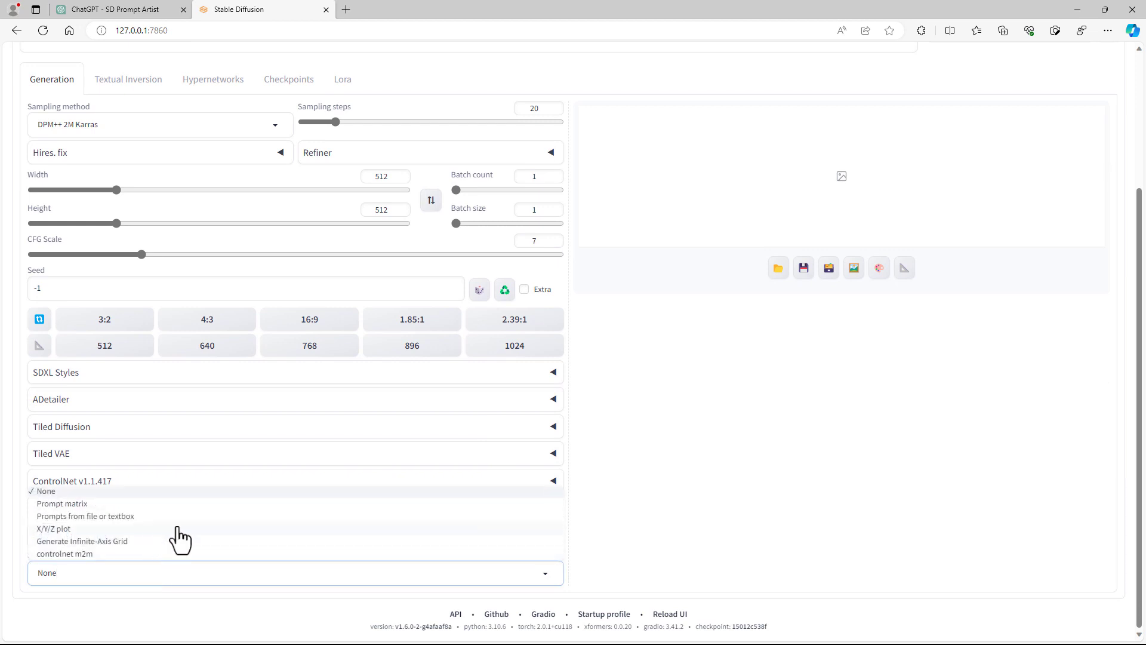
left_click(123, 517)
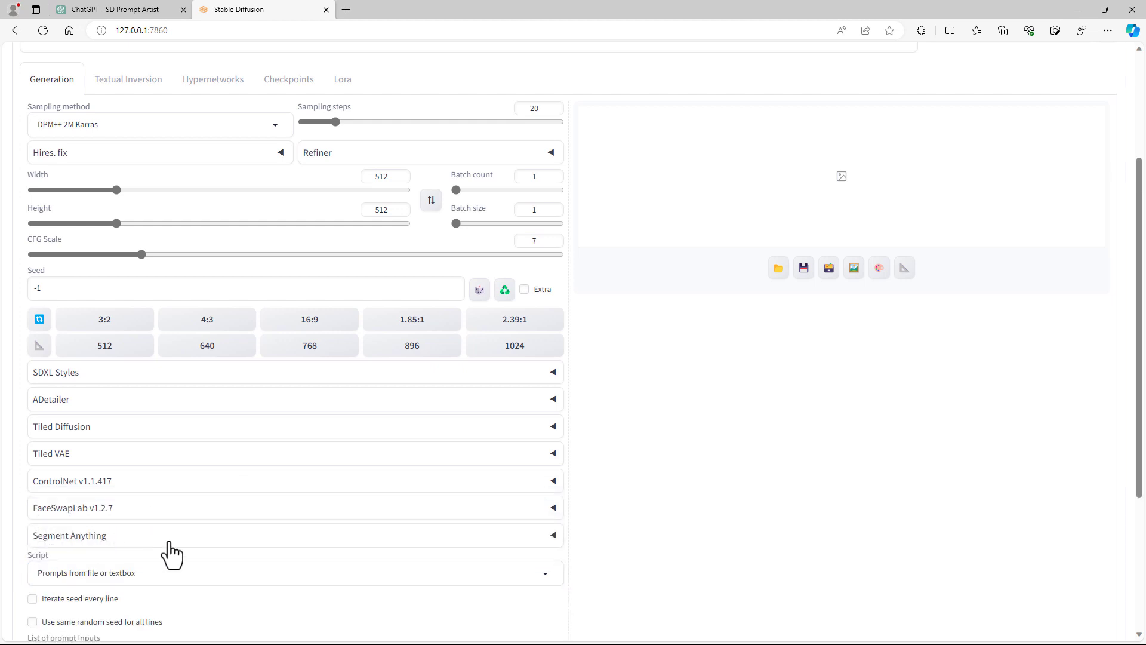
scroll(169, 552, "down", 2)
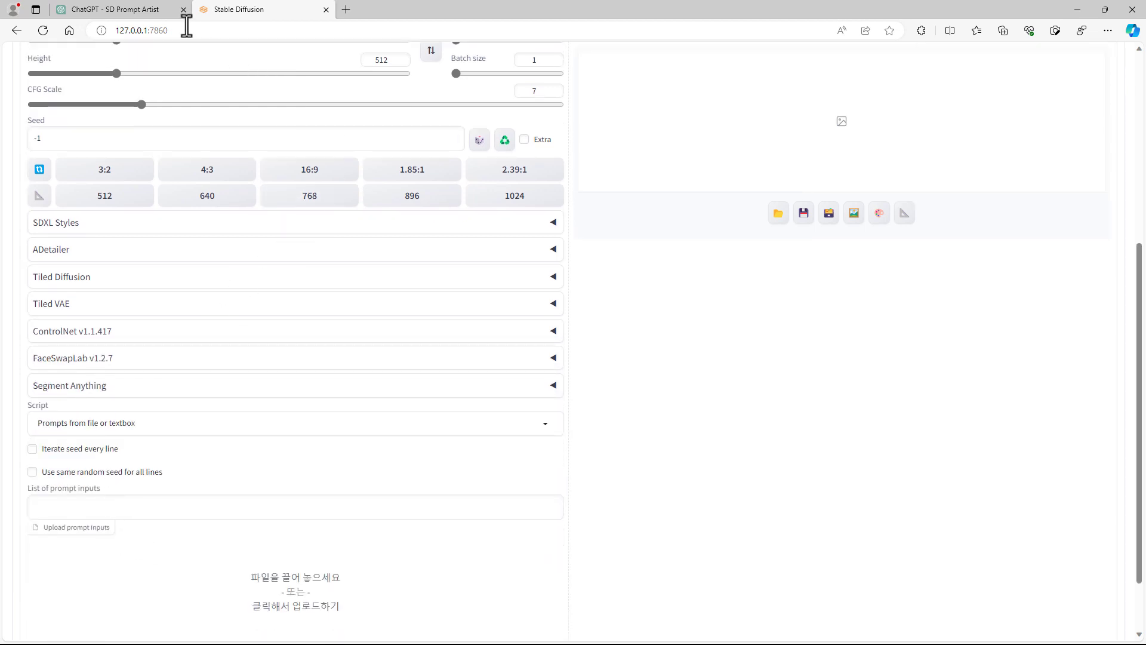
Copy all three refined prompts from the ChatGPT reply into Stable Diffusion's list of prompt inputs.
left_click(157, 12)
left_click_drag(402, 306, 389, 214)
right_click(389, 213)
left_click(421, 228)
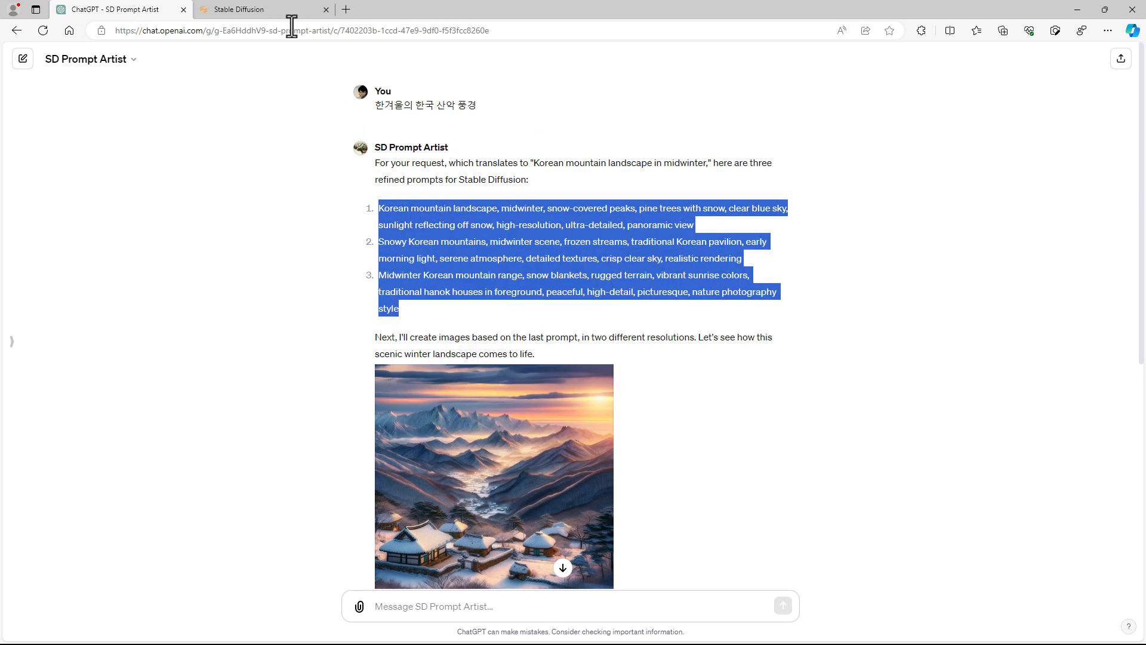
left_click(278, 14)
left_click(102, 506)
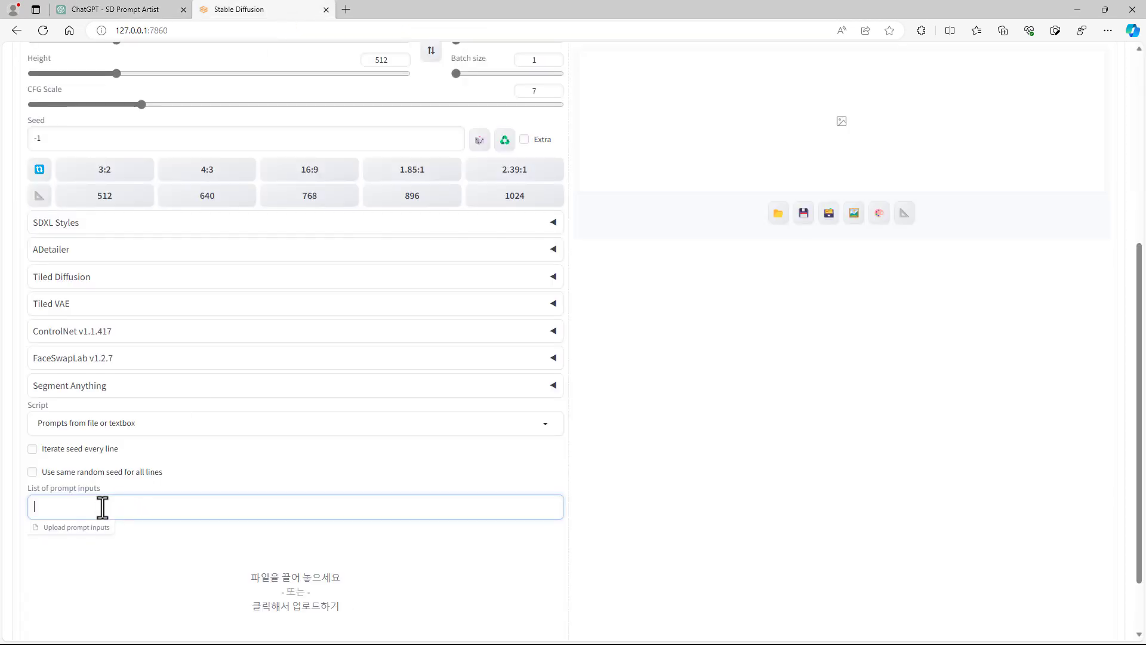
key("ctrl+v")
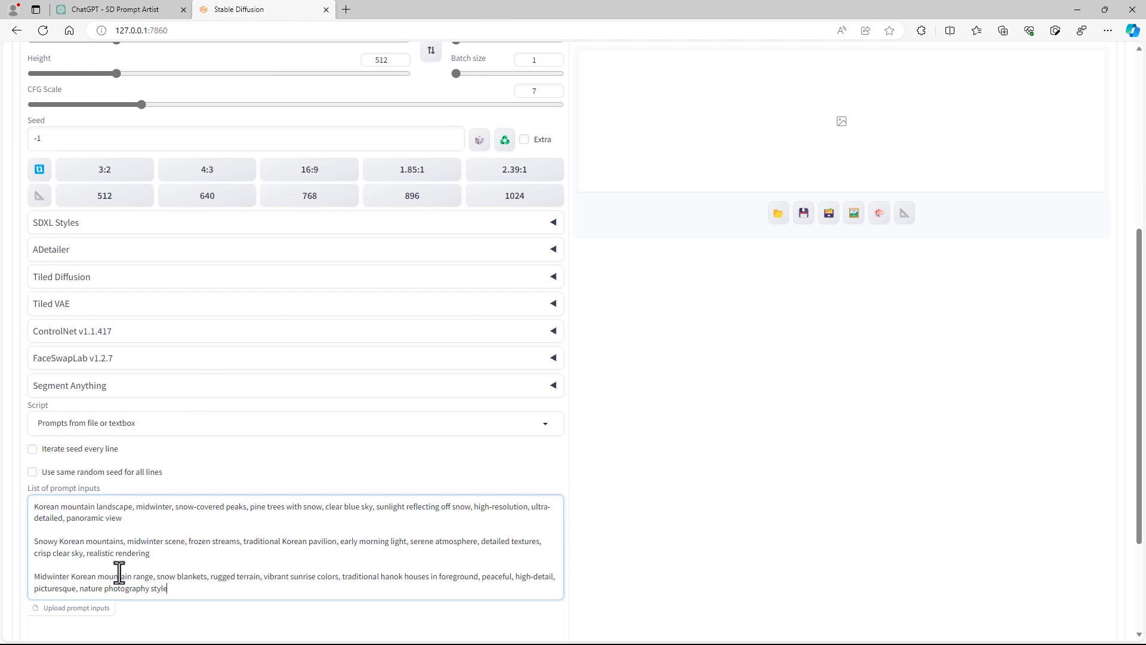
Generate images from the prompt list at the default 512 × 512 size.
scroll(215, 566, "up", 4)
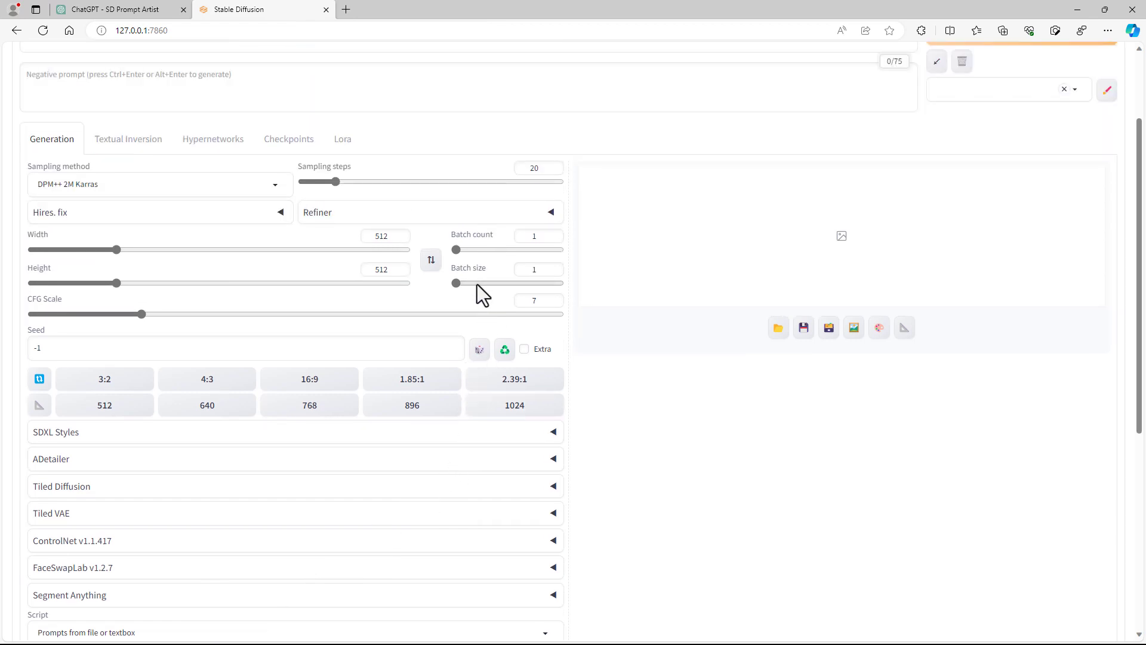
scroll(478, 284, "up", 2)
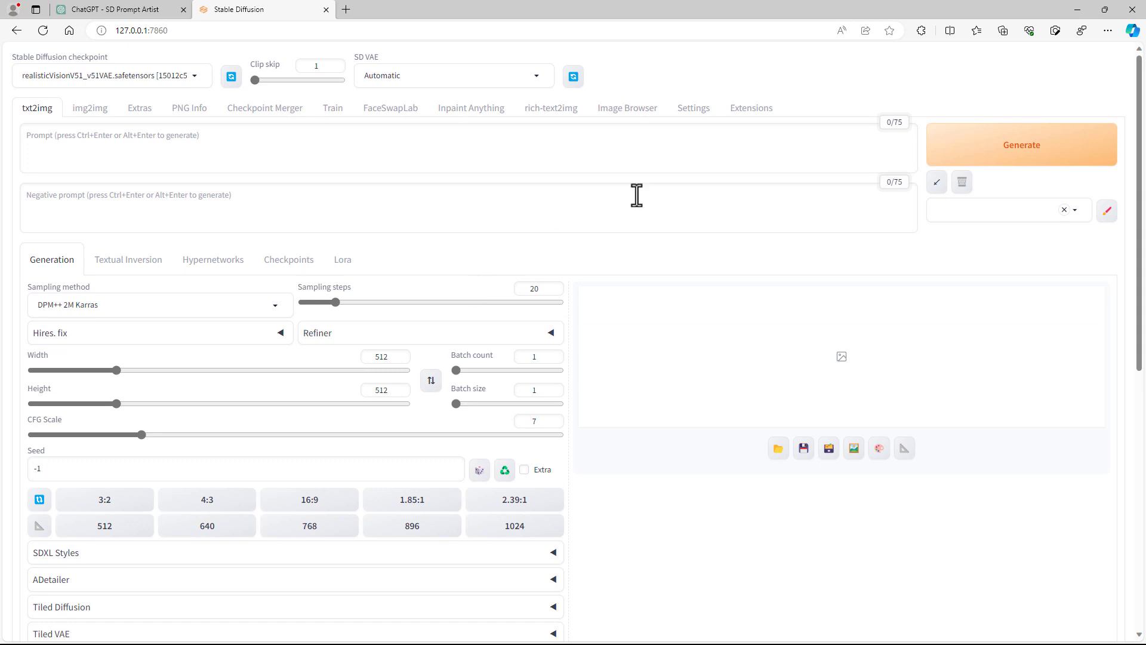
left_click(1013, 160)
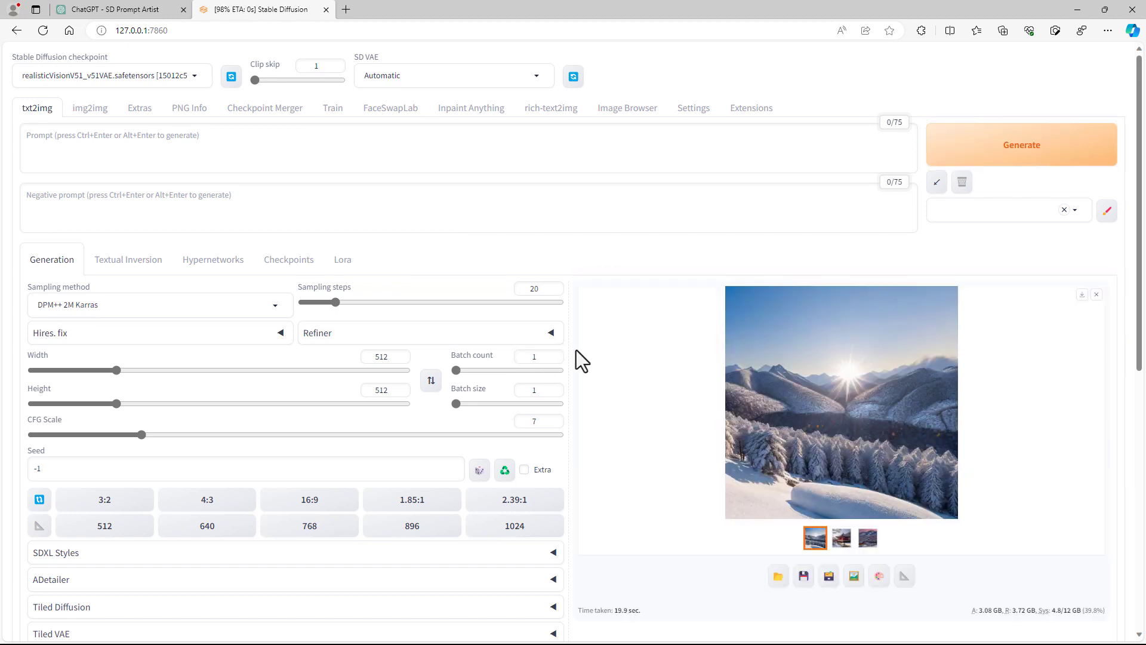
View the generated square images one after another, enlarging them in the full-size viewer before closing it.
left_click(842, 537)
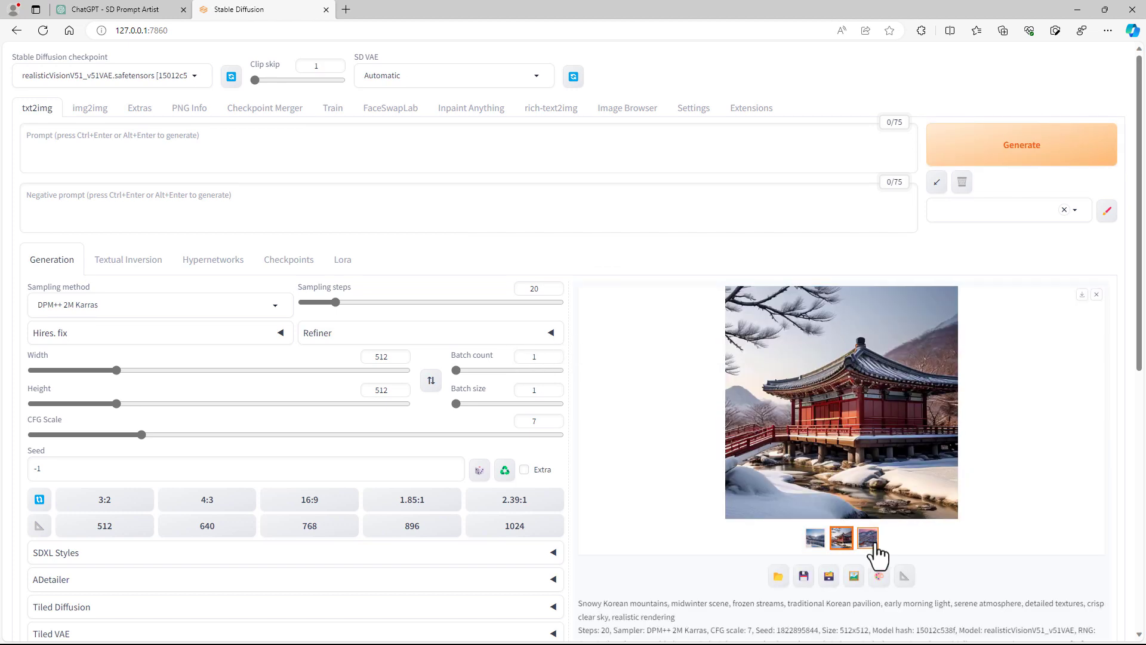
left_click(868, 537)
left_click(844, 435)
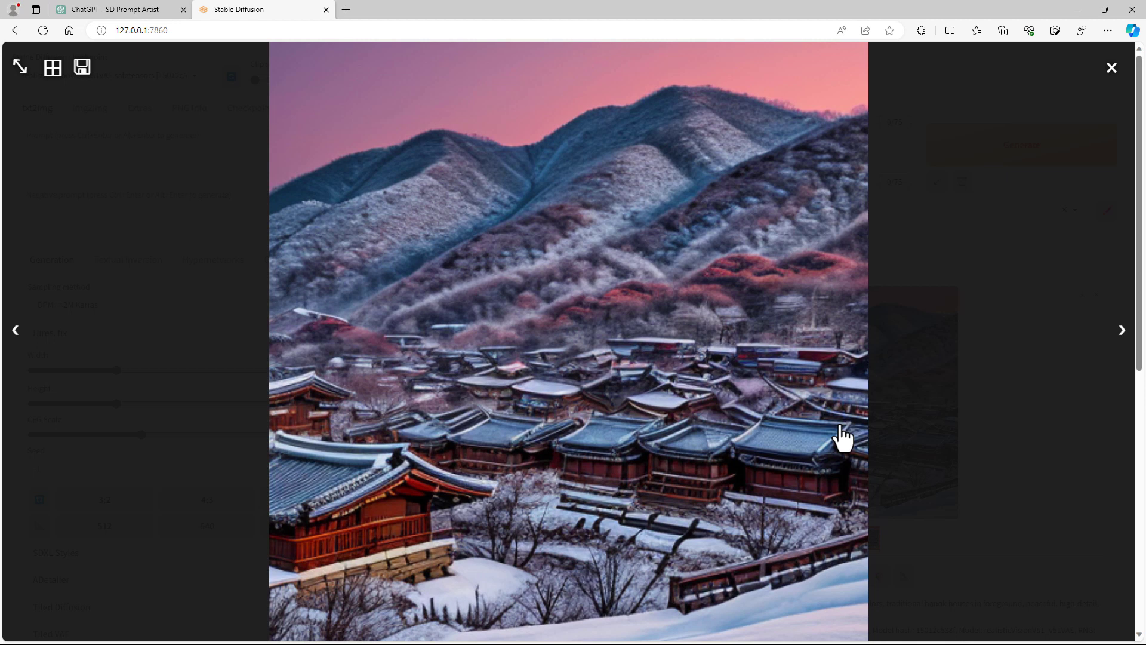
left_click(1123, 337)
left_click(1123, 337)
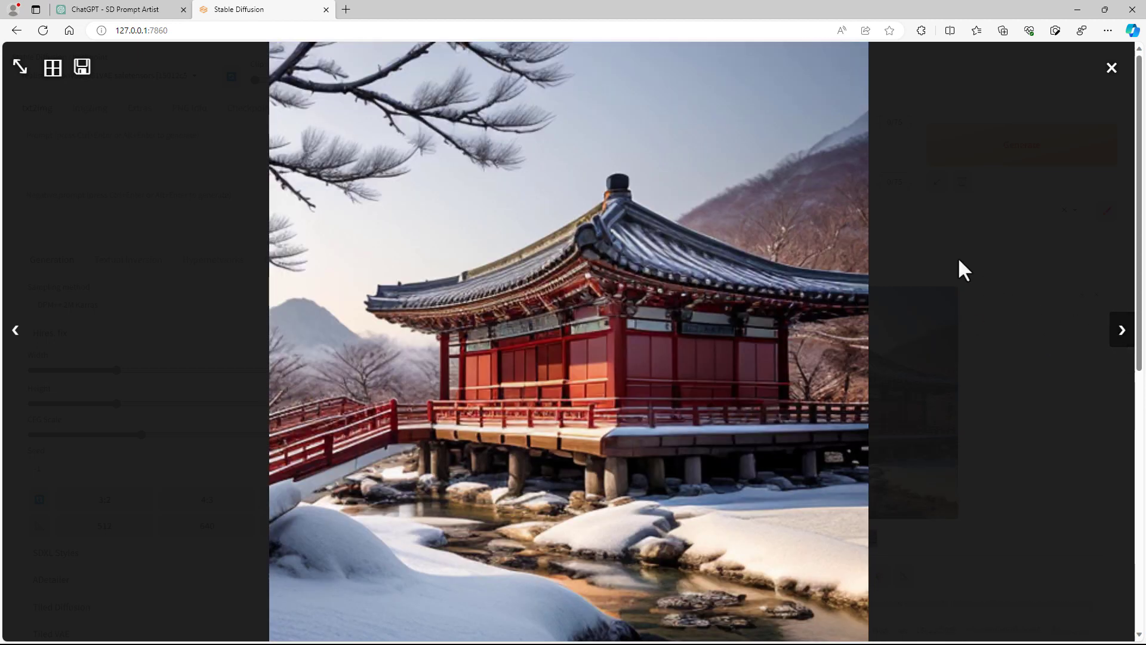
left_click(1111, 69)
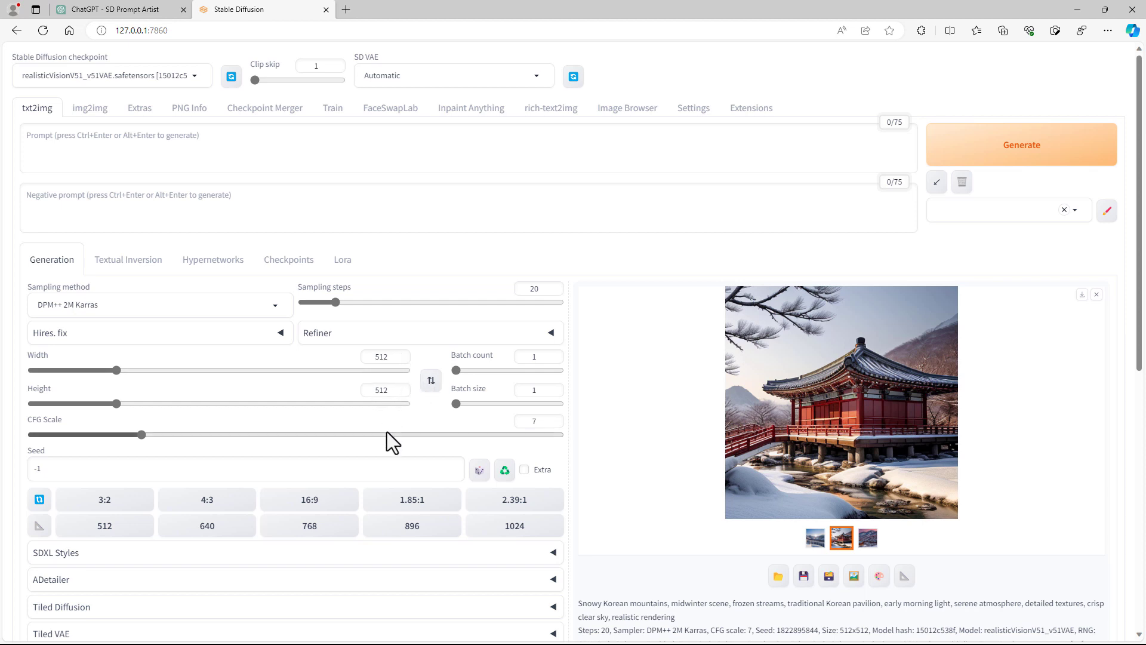
Set the image size to the 16:9 ratio, 910 × 512, and generate the prompt list again.
left_click(328, 509)
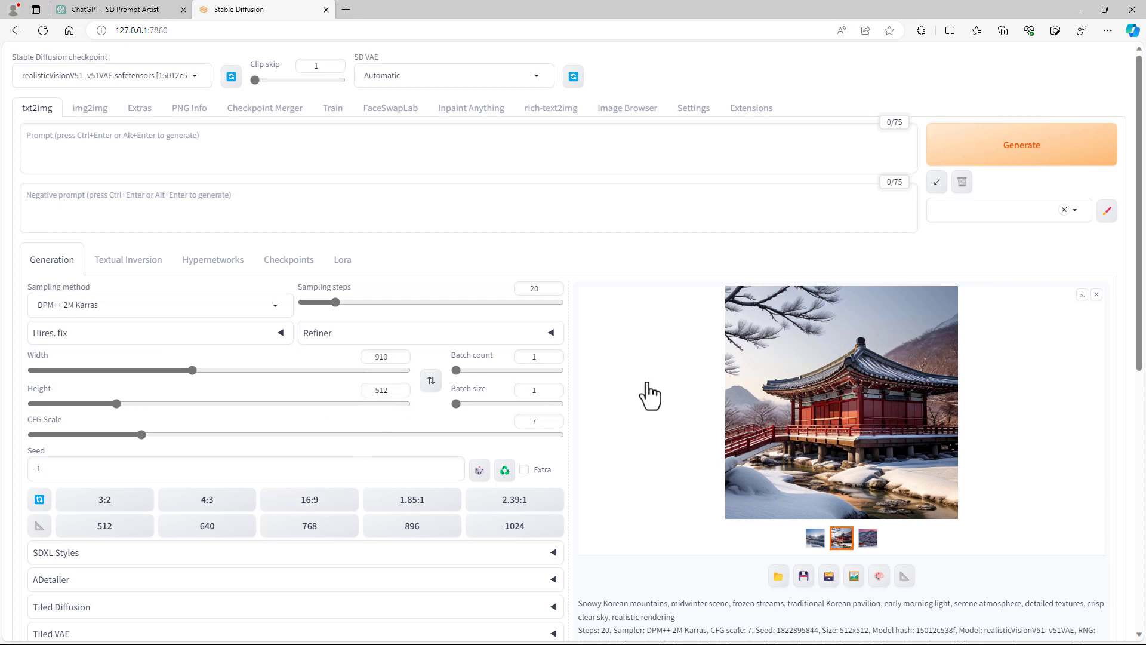
left_click(1024, 160)
scroll(604, 403, "down", 8)
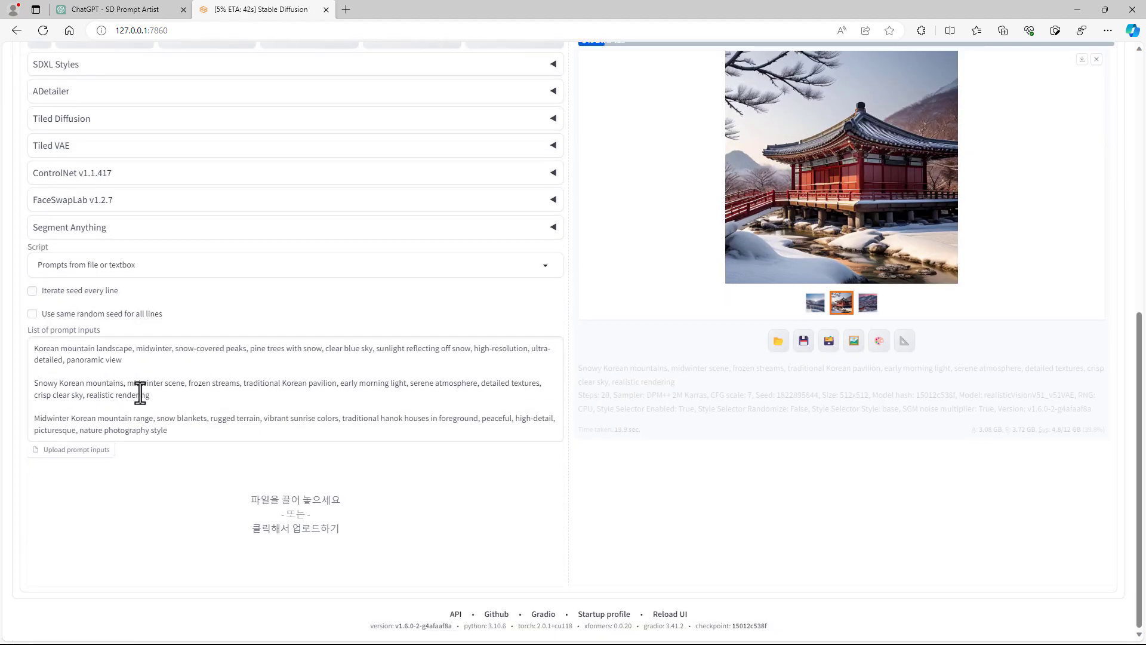
scroll(187, 422, "up", 8)
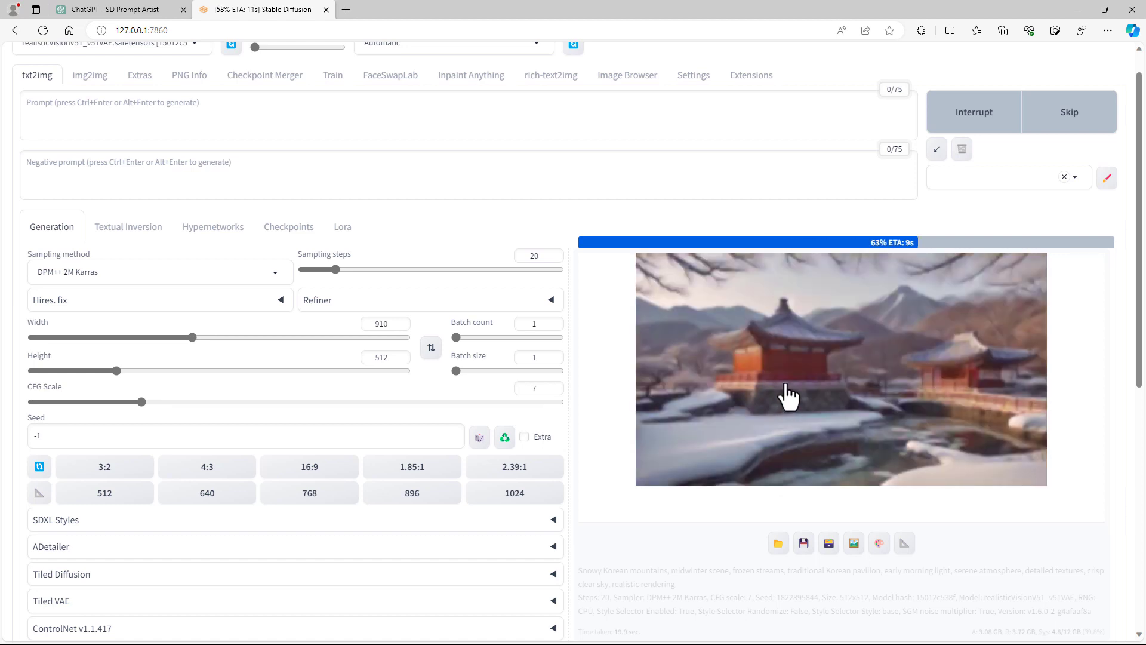
View the new widescreen images at full size and look over the prompt list that produced them.
left_click(809, 421)
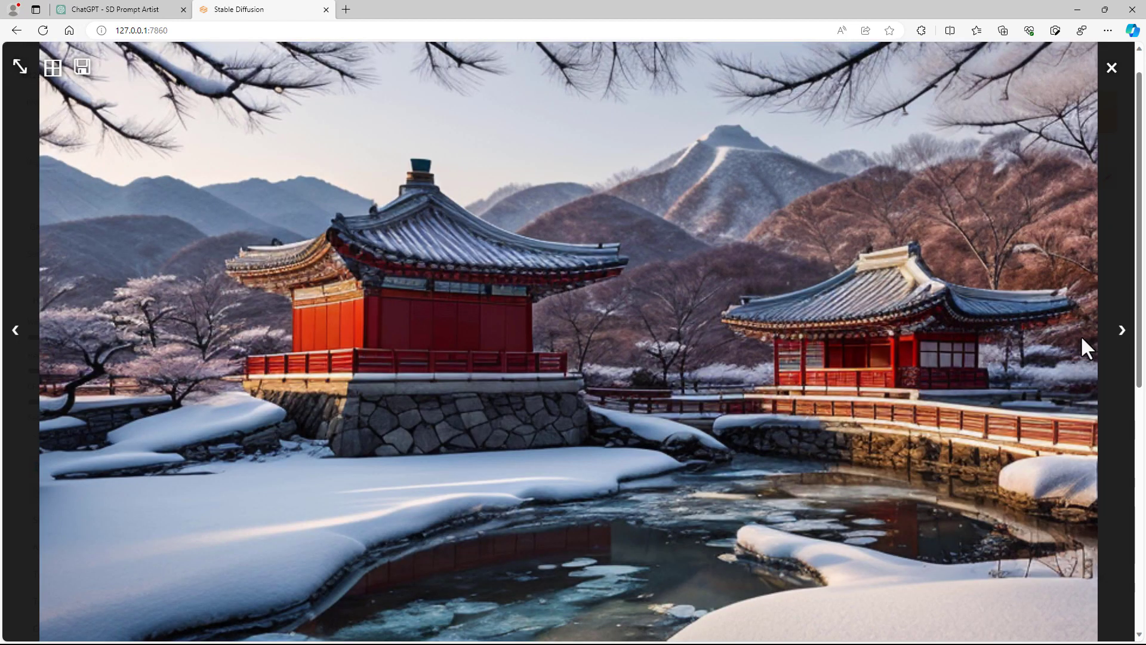
left_click(1122, 334)
left_click(1121, 332)
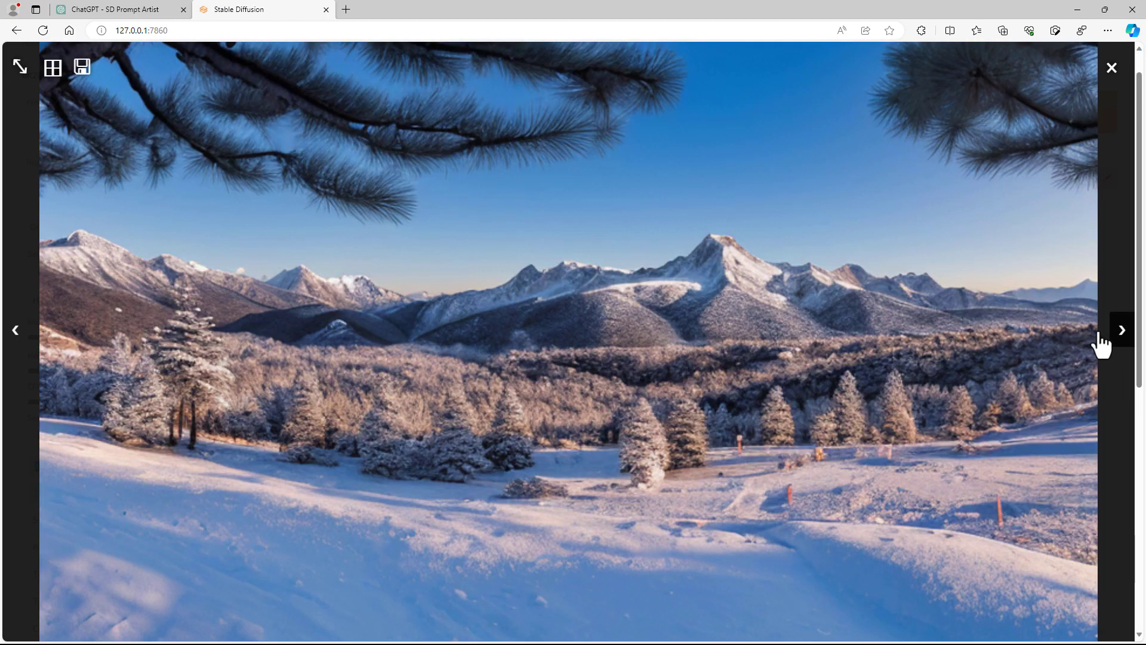
left_click(1111, 68)
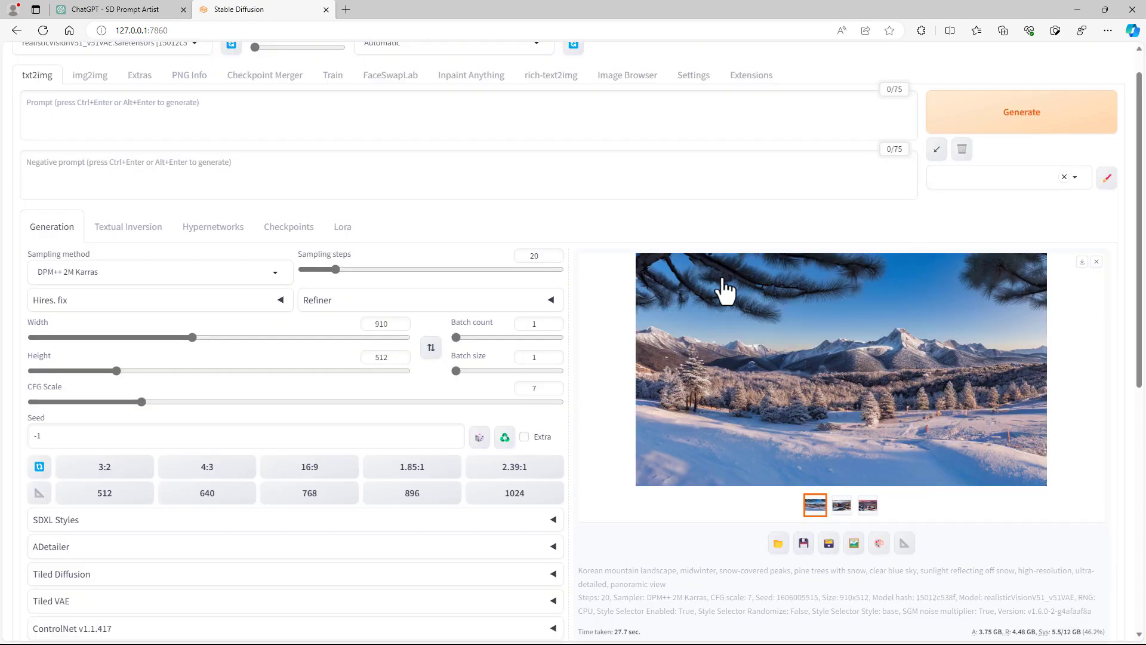
scroll(576, 463, "down", 6)
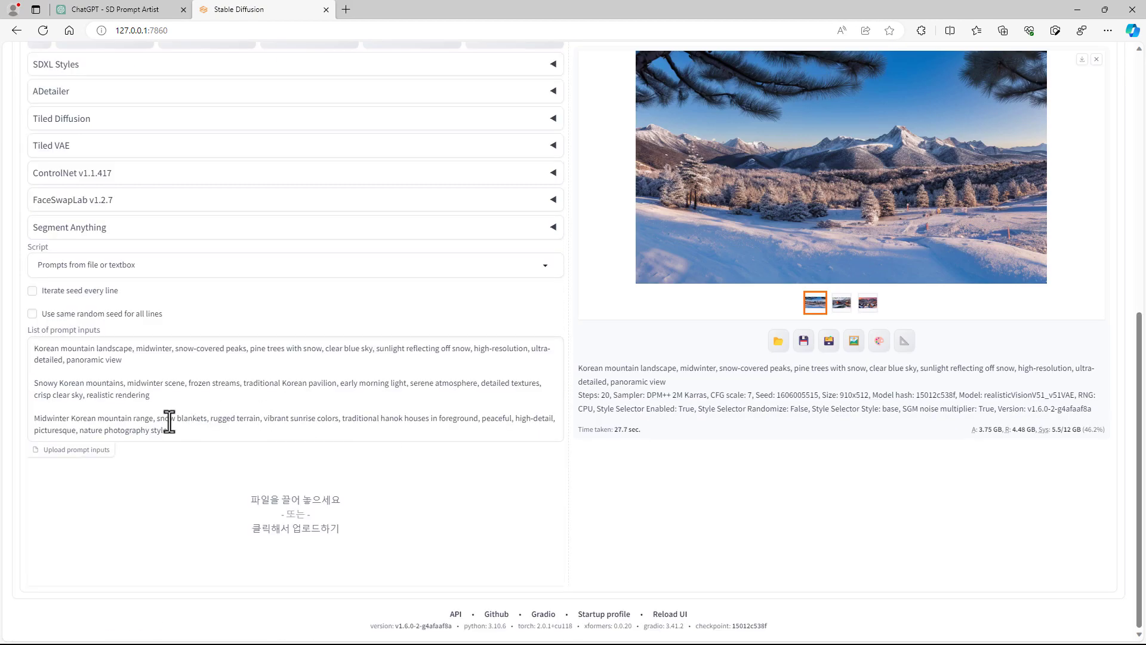
scroll(221, 421, "up", 8)
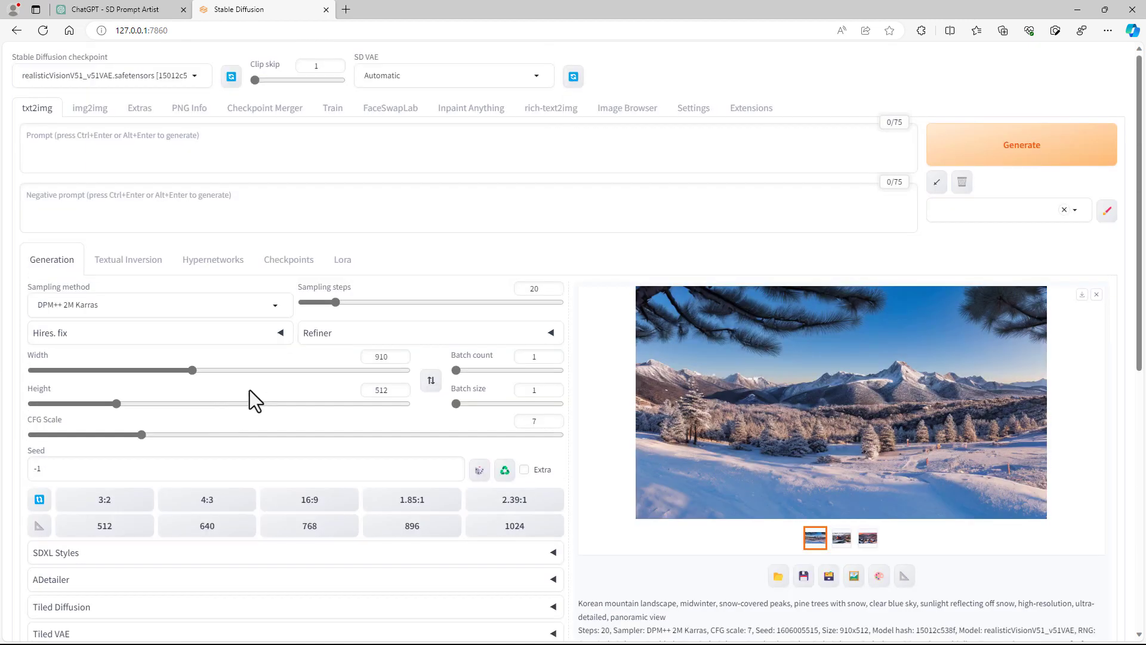
Switch to the SD Prompt Artist chat in ChatGPT and send the request "조선시대 왕릉의 풍경, 수채화 풍으로.".
left_click(141, 12)
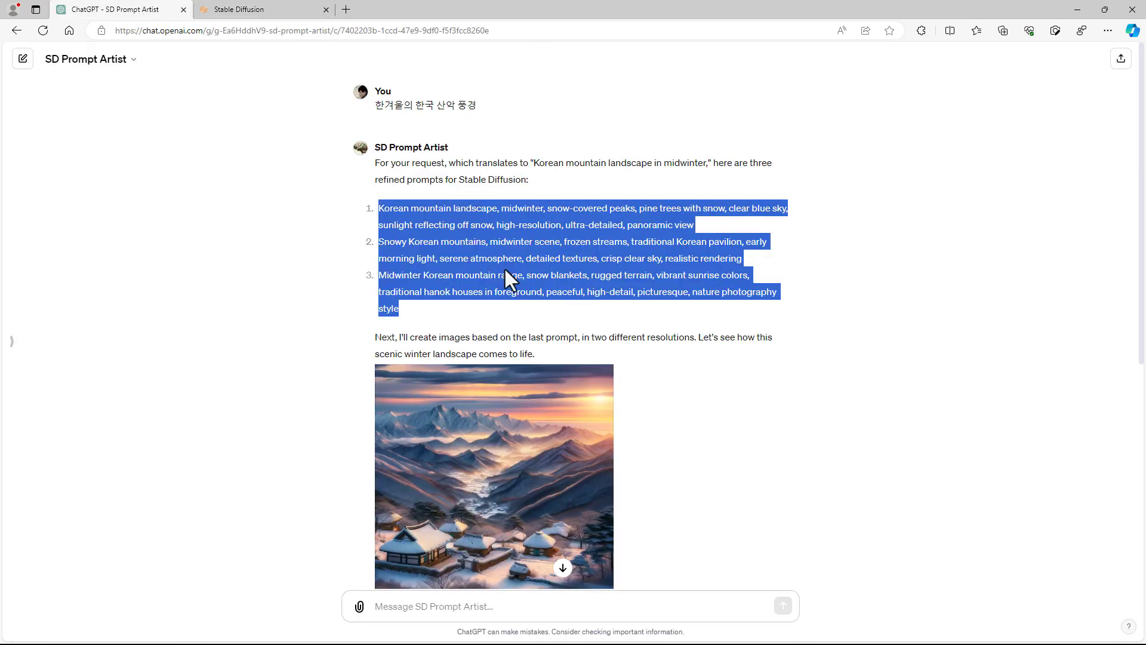
scroll(679, 428, "down", 3)
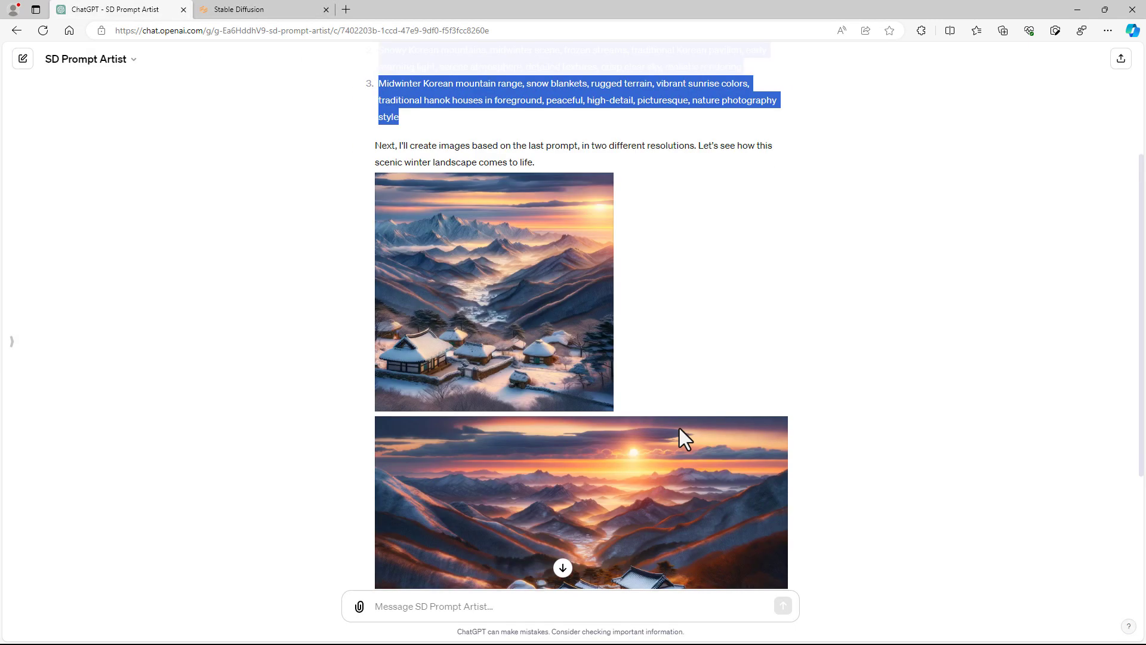
left_click(436, 604)
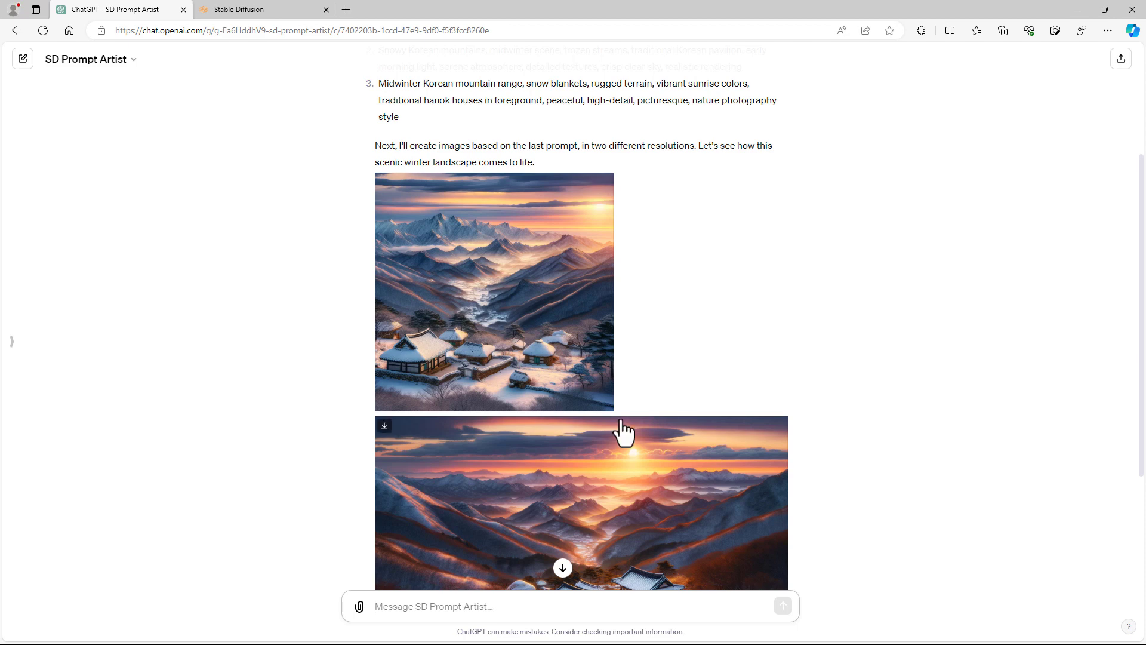
scroll(671, 358, "down", 3)
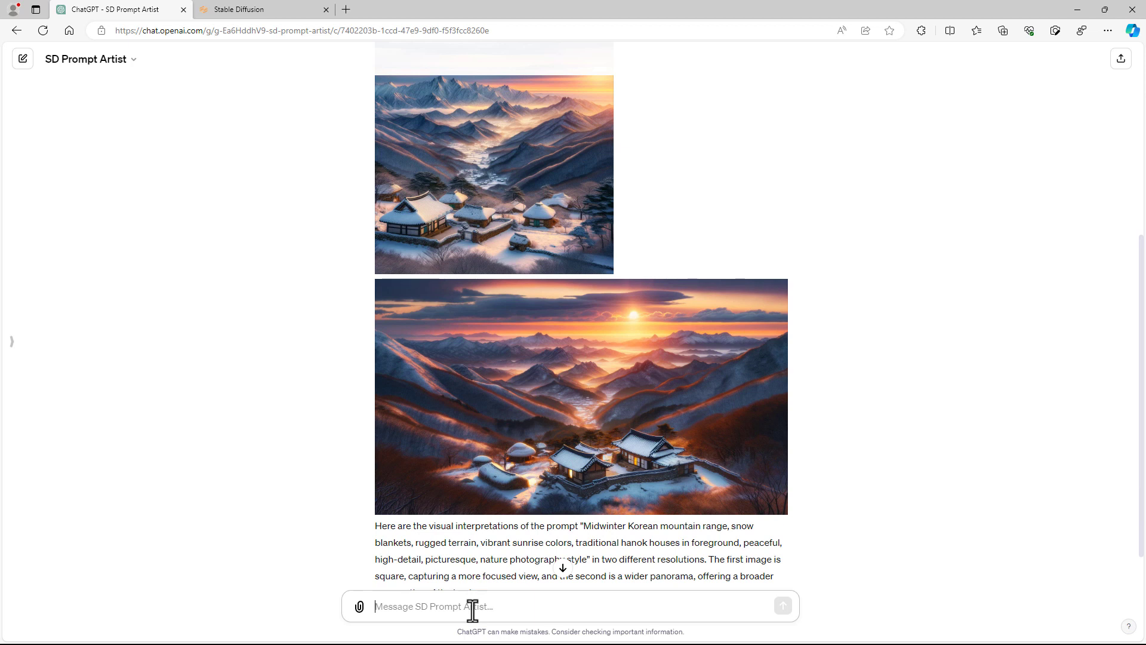
type("조서")
type("시대 왕르")
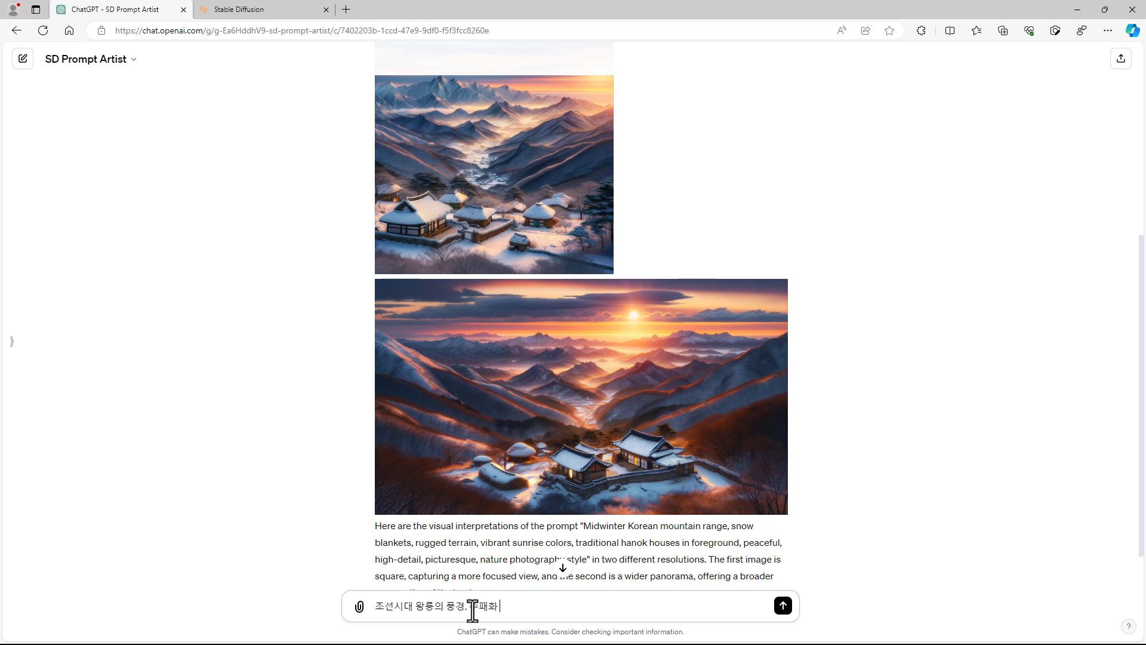
type("으로.")
left_click(782, 606)
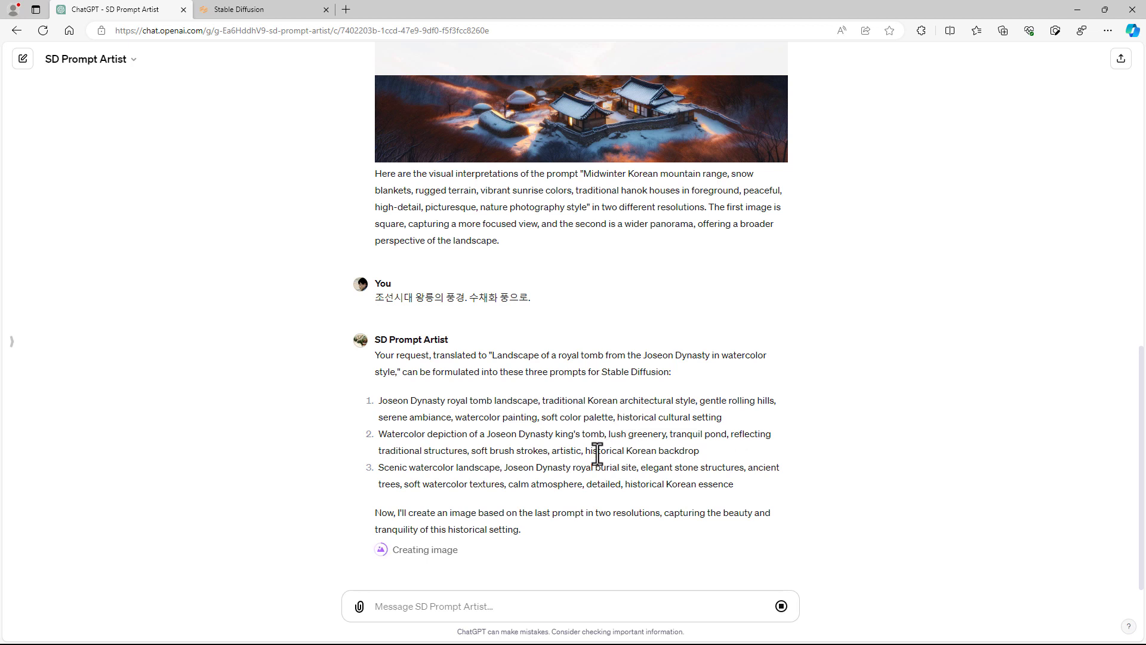
Compare the earlier winter mountain prompts and images with the new royal tomb prompts and watercolor images in the chat.
scroll(560, 442, "up", 10)
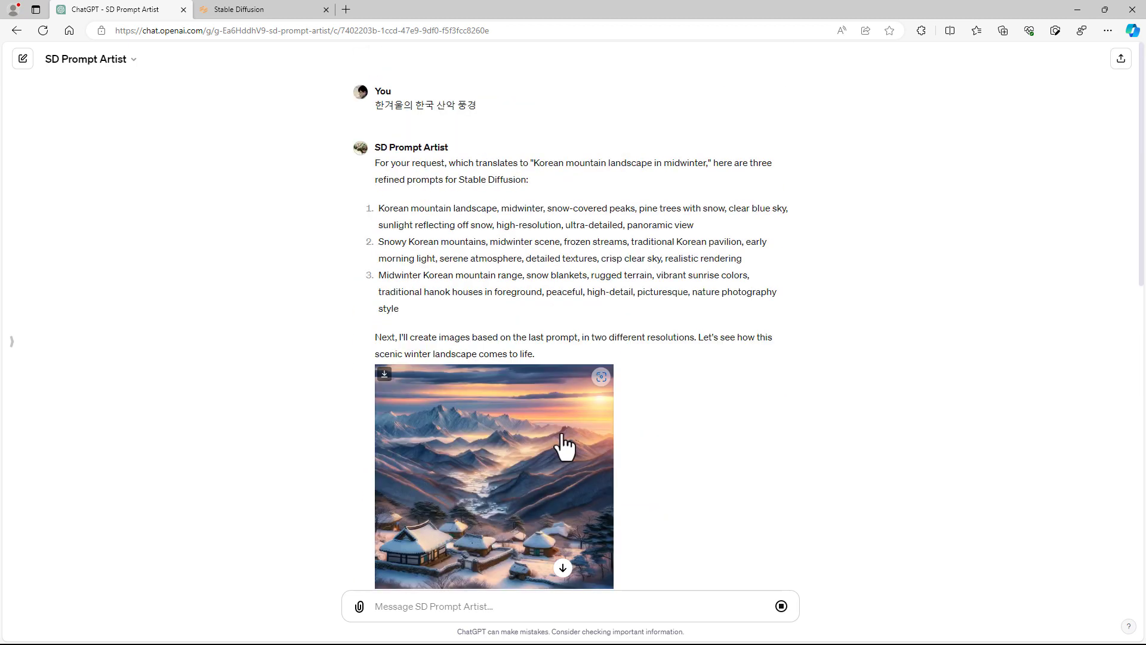
scroll(647, 432, "down", 4)
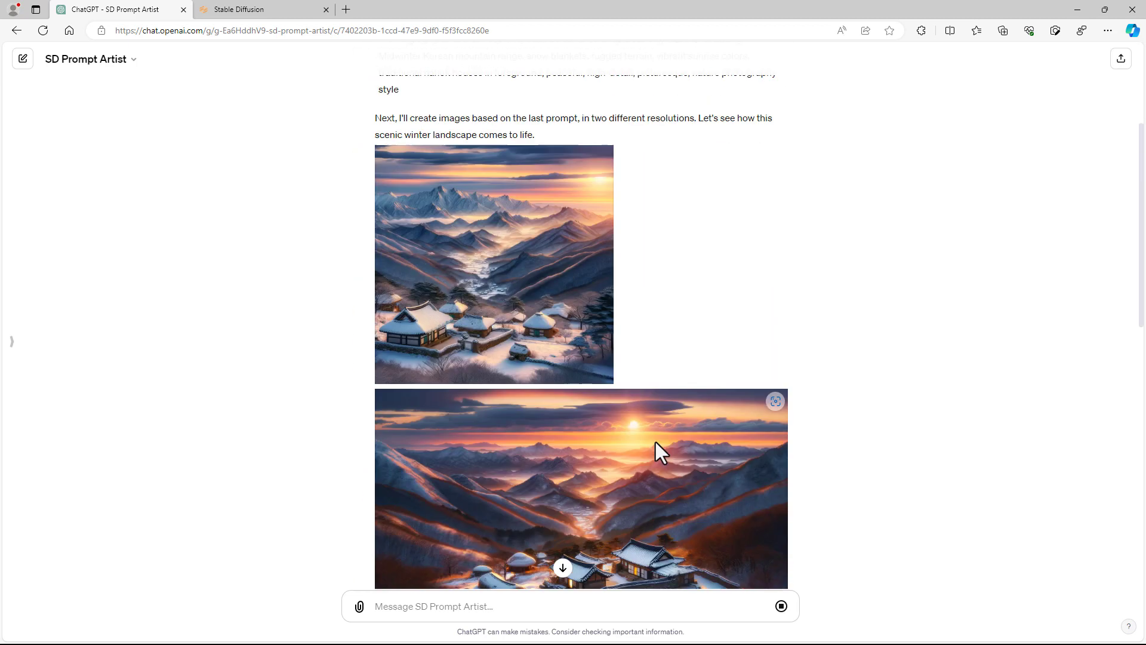
scroll(656, 441, "down", 13)
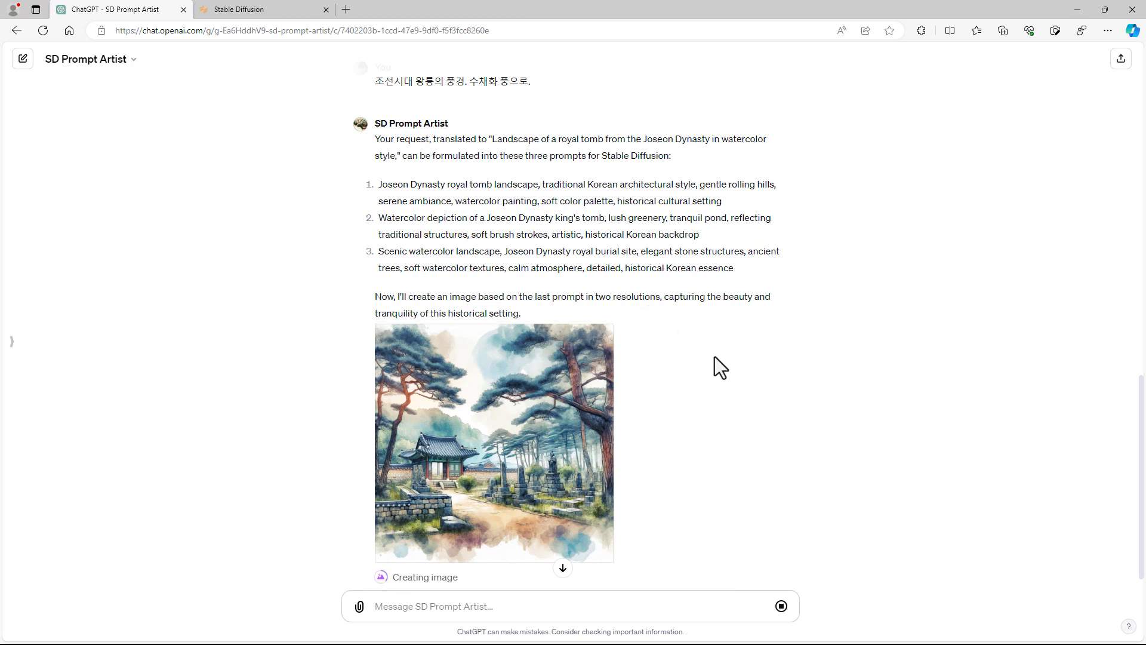
scroll(715, 356, "down", 1)
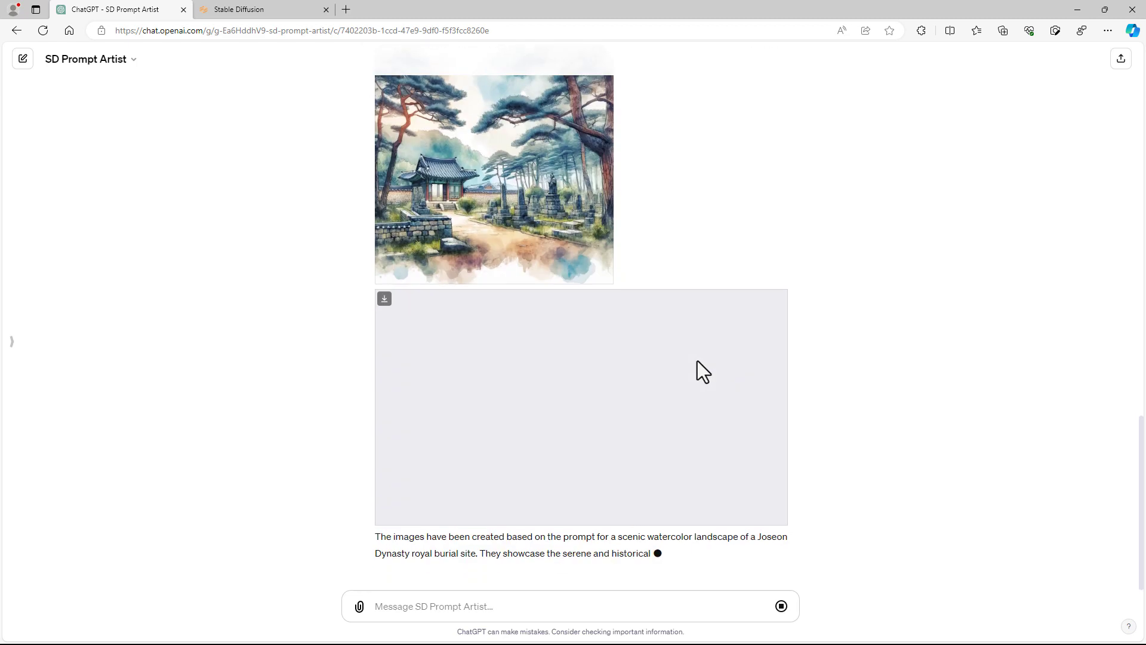
scroll(697, 359, "up", 20)
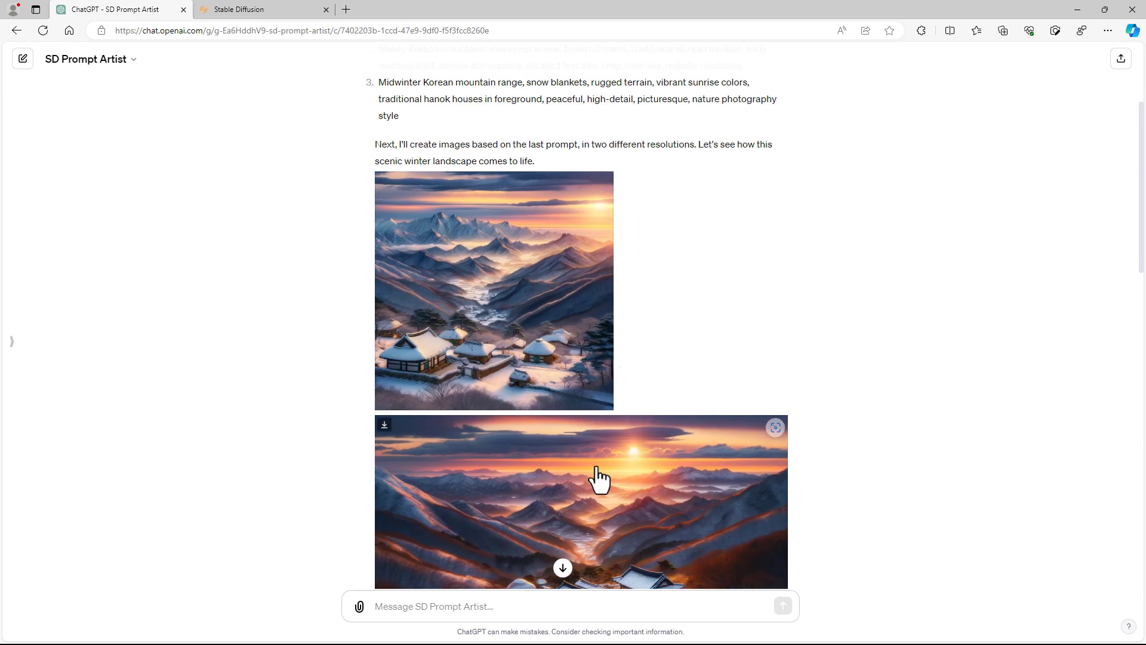
scroll(597, 475, "down", 7)
scroll(597, 465, "down", 9)
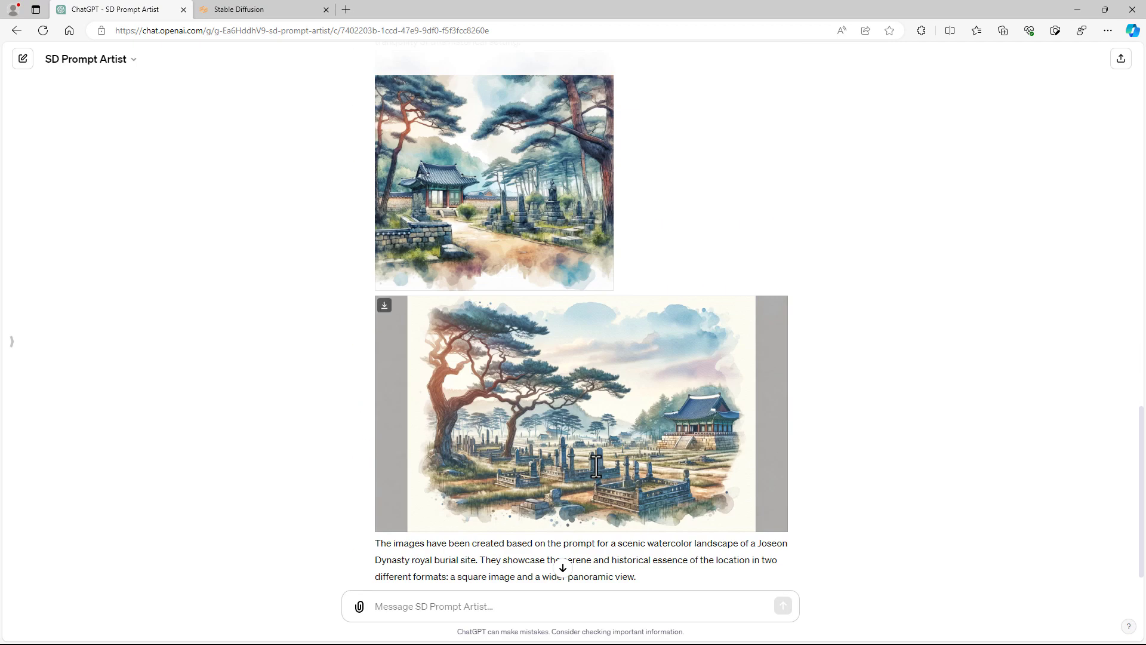
scroll(588, 441, "up", 11)
scroll(602, 442, "down", 4)
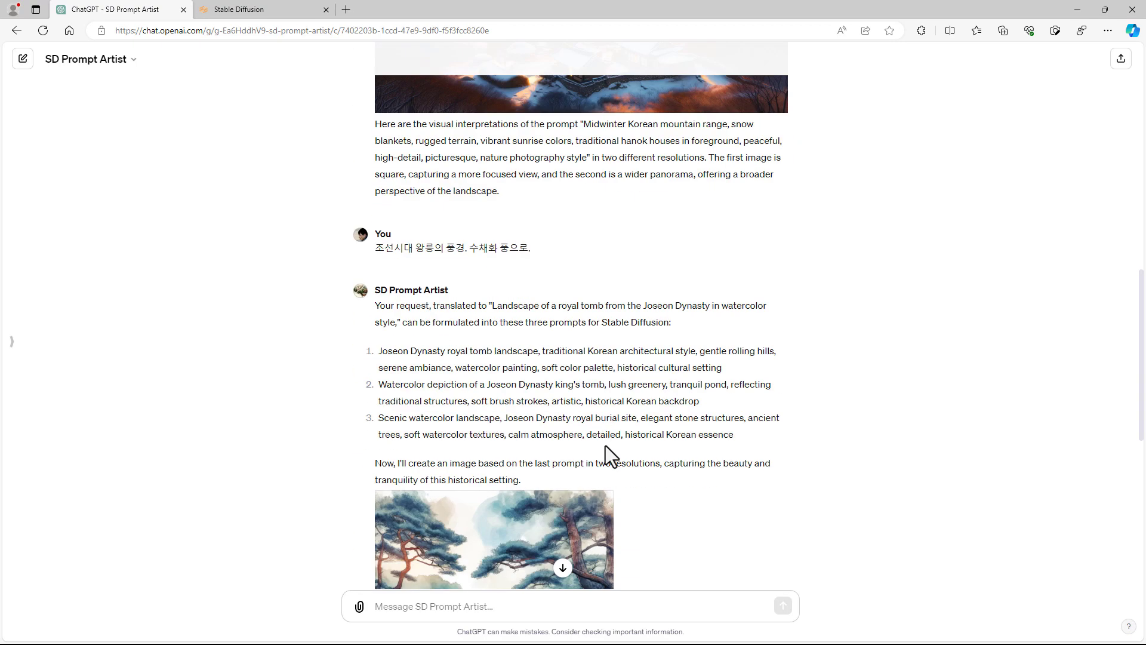
scroll(614, 329, "down", 4)
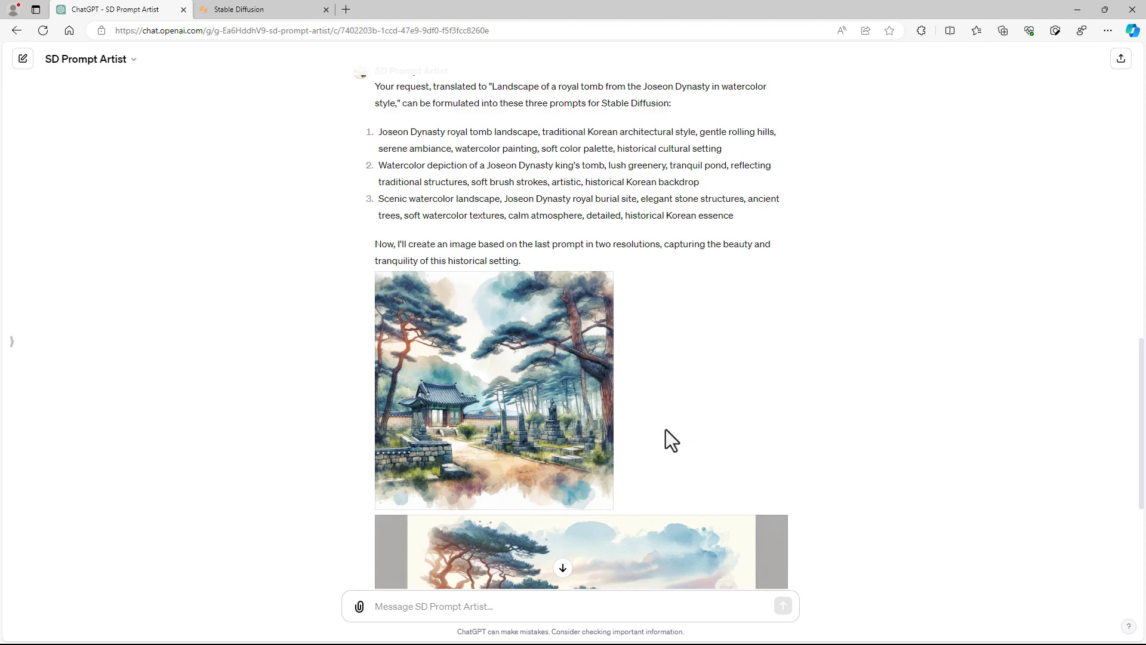
scroll(665, 429, "down", 3)
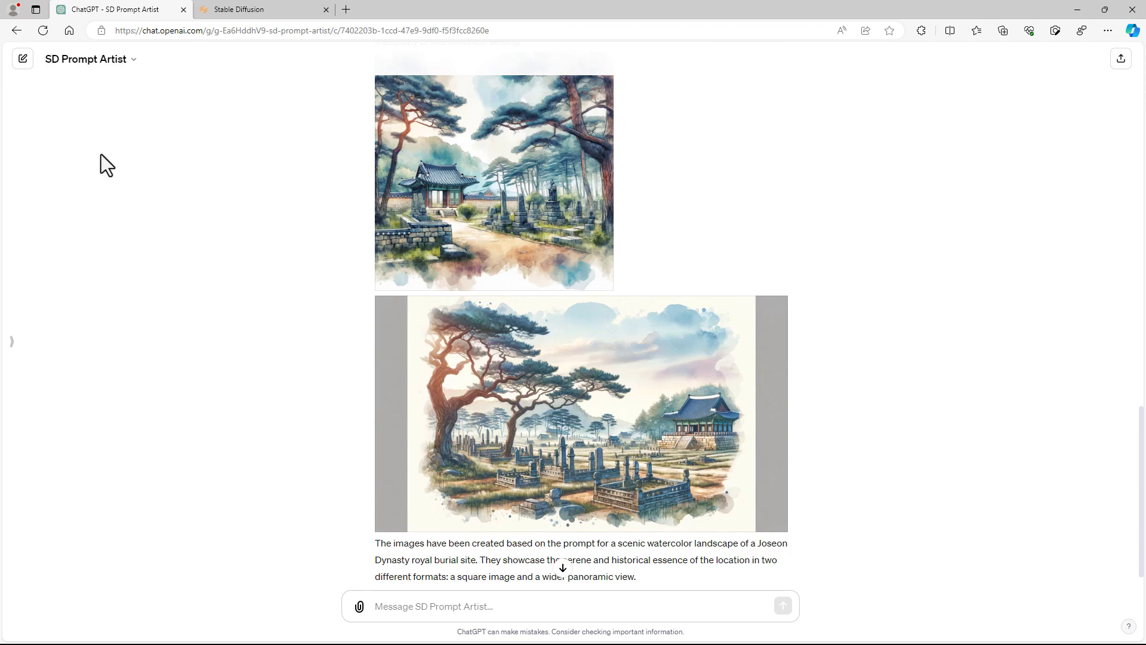
scroll(600, 379, "down", 1)
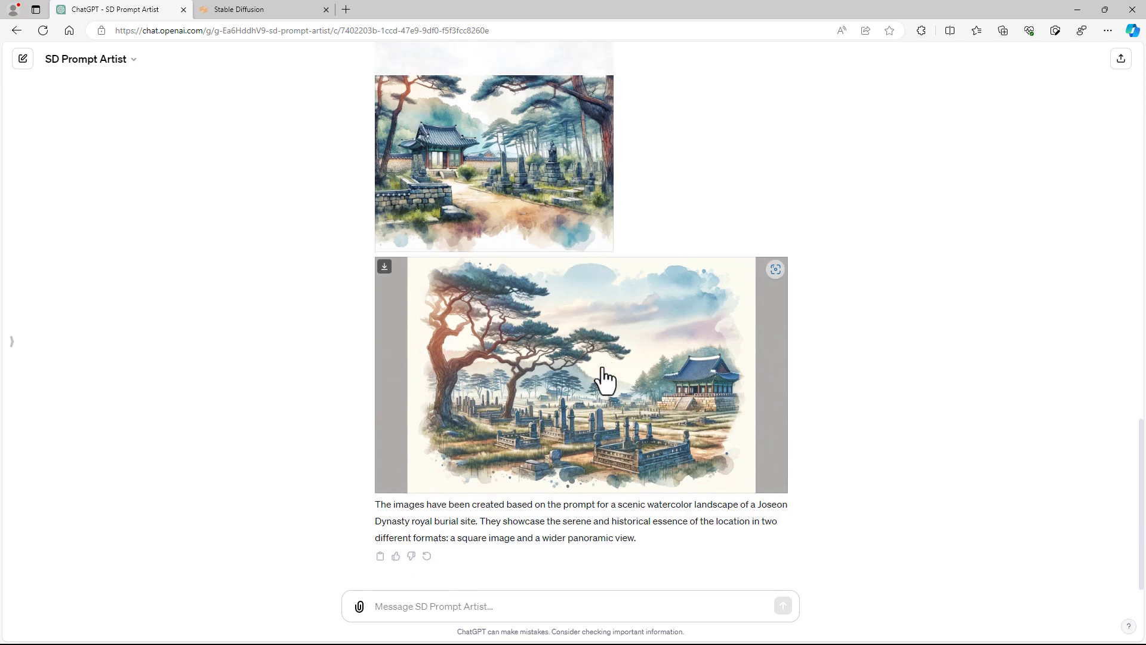
Copy the three numbered Joseon Dynasty royal tomb prompts from the latest reply.
scroll(576, 414, "up", 5)
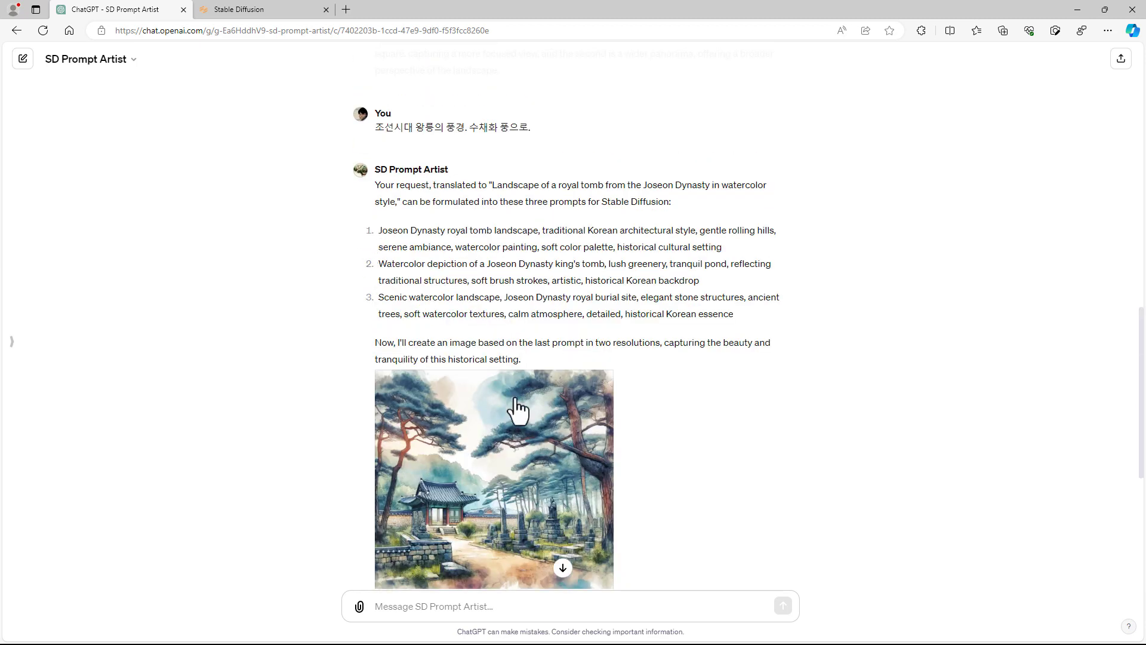
scroll(525, 441, "down", 4)
scroll(542, 455, "up", 4)
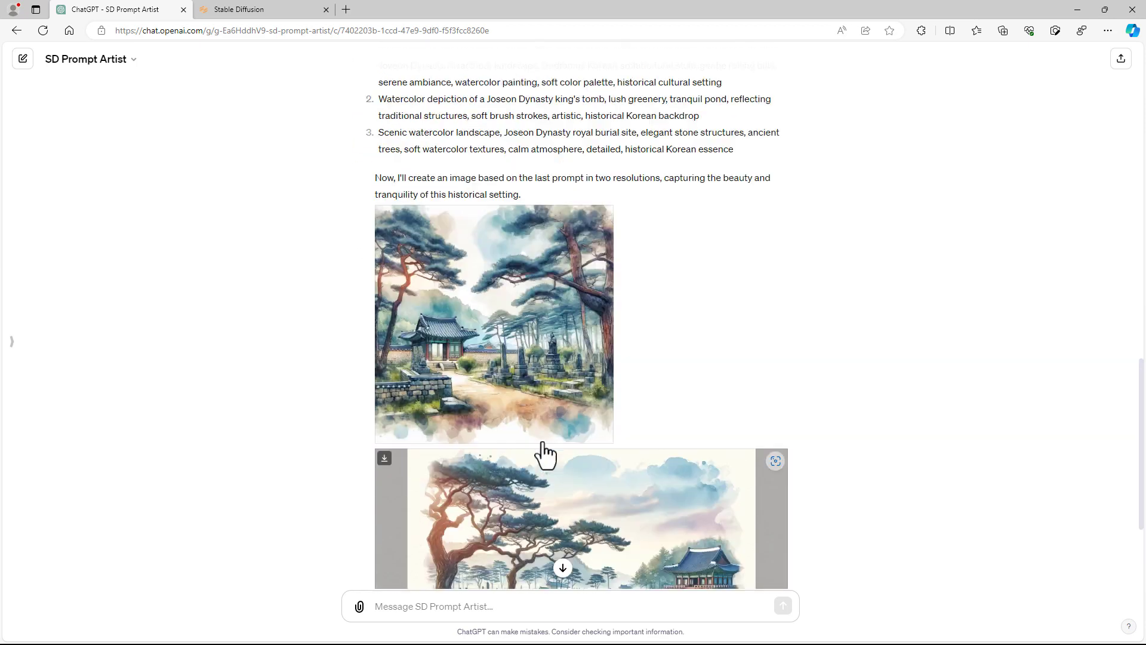
left_click_drag(380, 176, 742, 256)
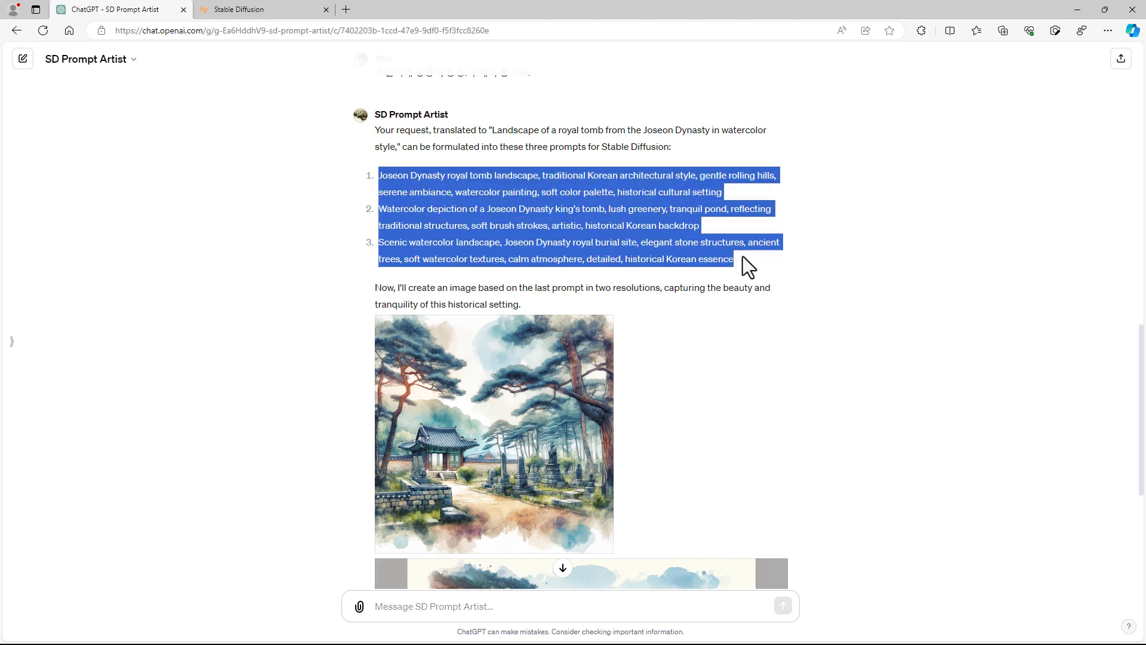
right_click(601, 216)
left_click(639, 224)
Switch to Stable Diffusion, replace the whole list of prompt inputs with the copied royal tomb prompts, and generate the images.
left_click(240, 13)
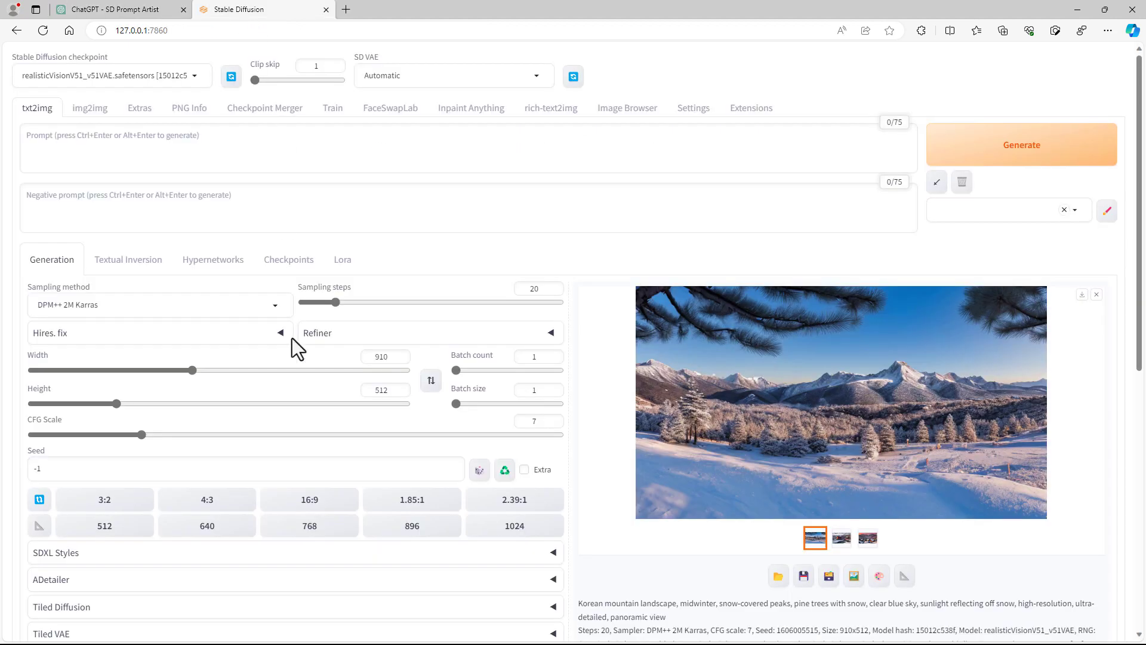
scroll(292, 337, "down", 8)
left_click(185, 404)
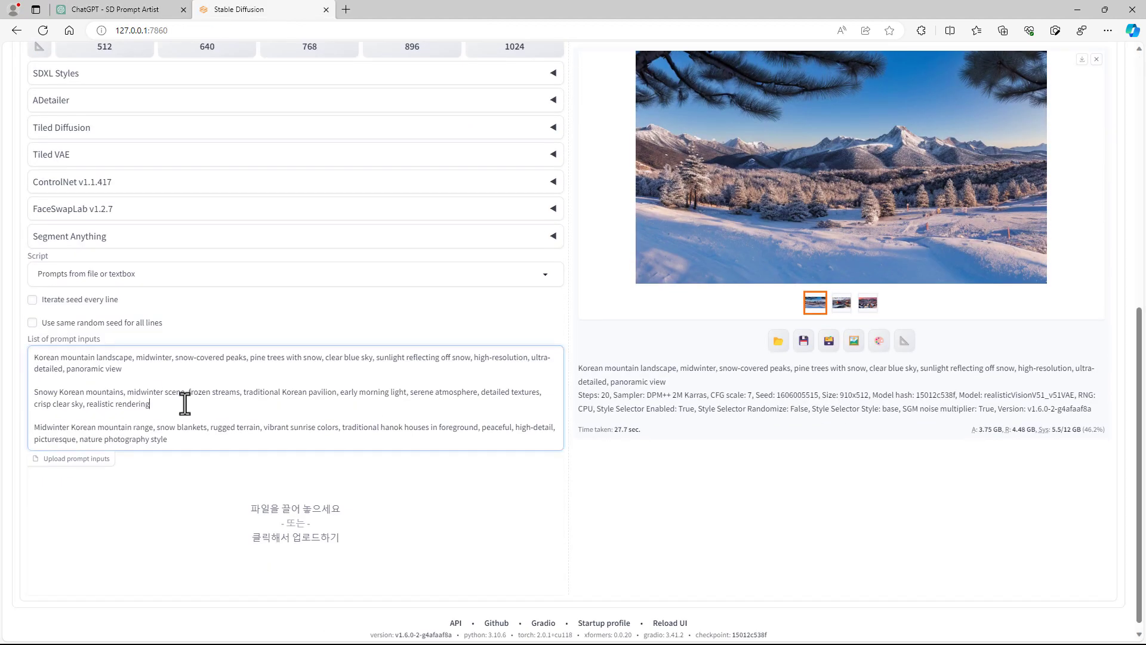
key("ctrl+a")
key("ctrl+v")
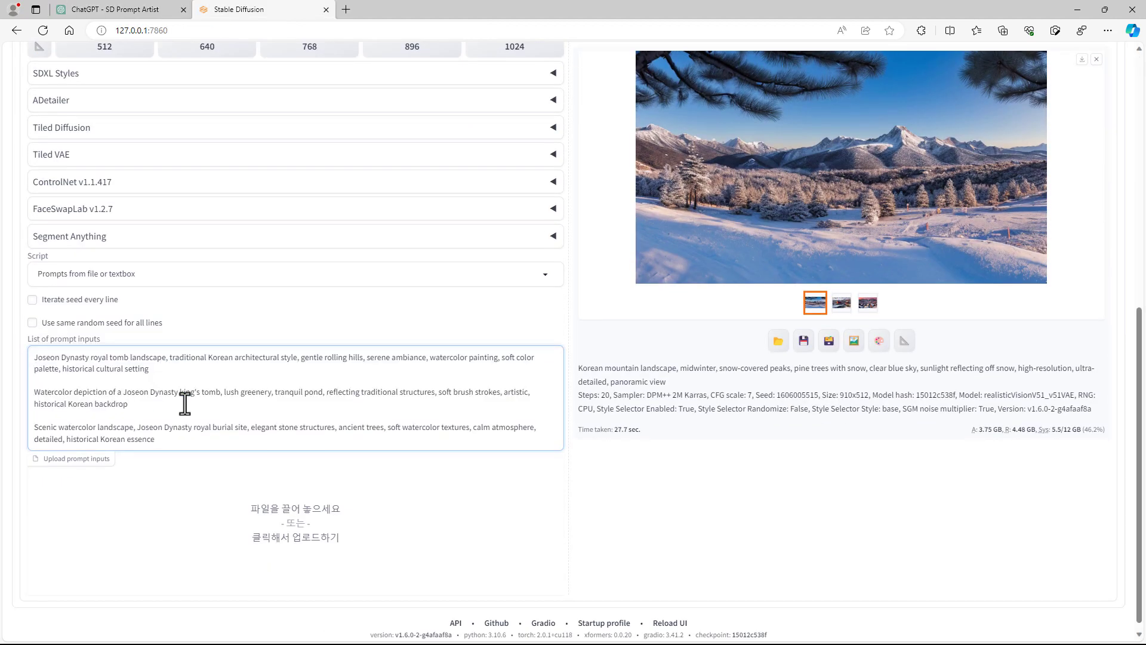
scroll(258, 404, "up", 8)
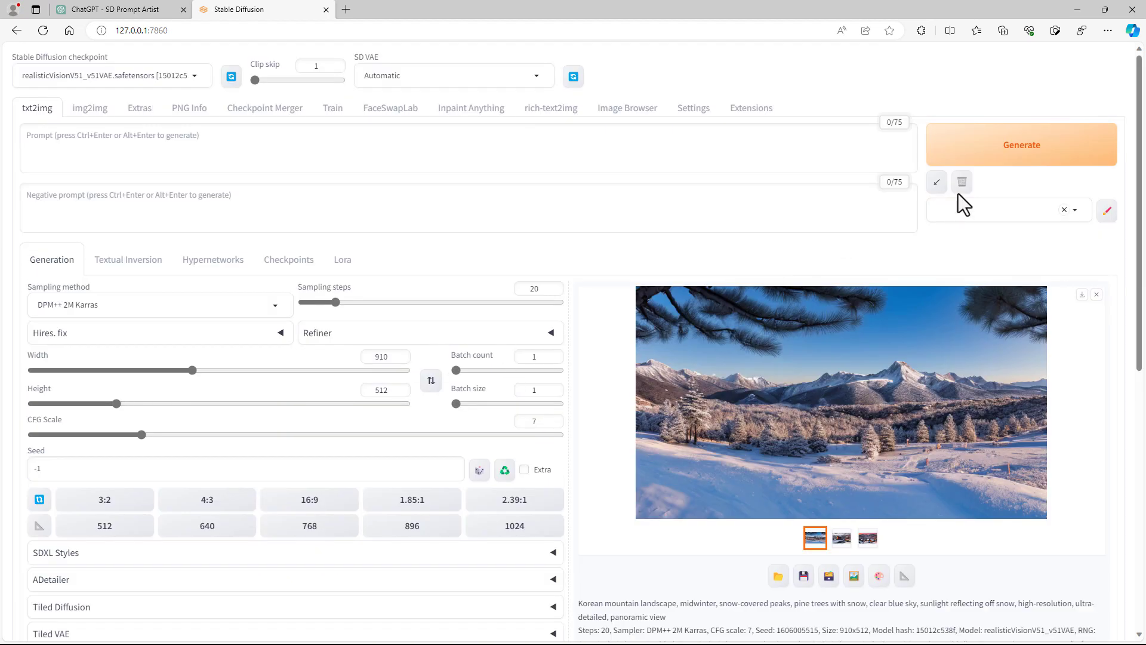
left_click(1022, 157)
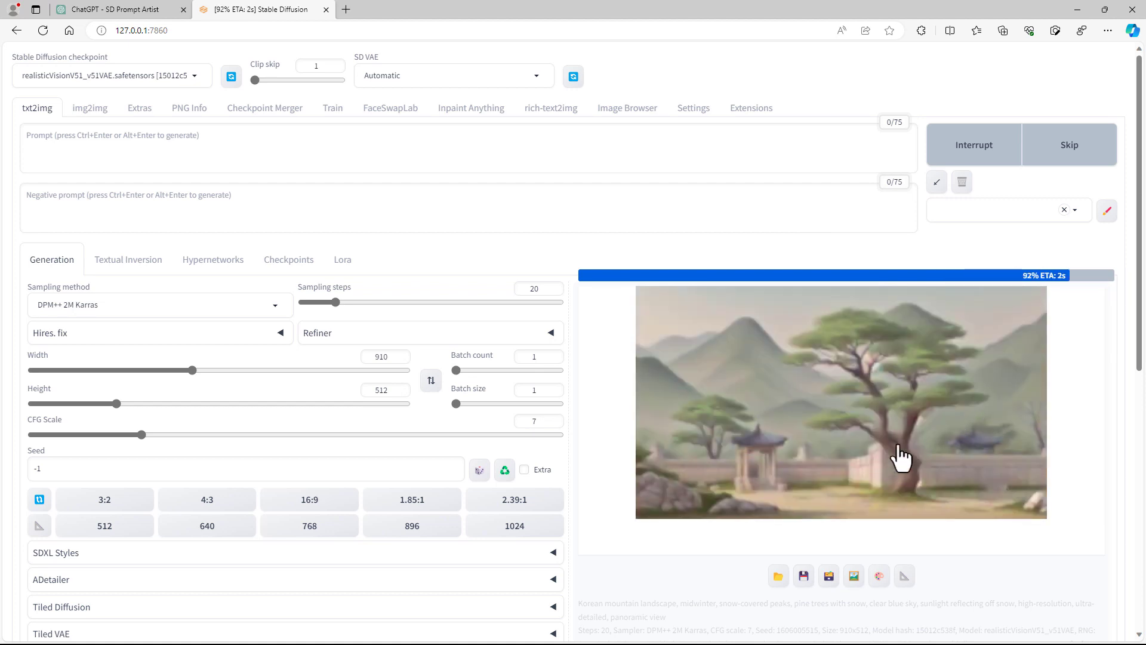
View the generated royal tomb images one after another in the full-size viewer and close it.
left_click(798, 434)
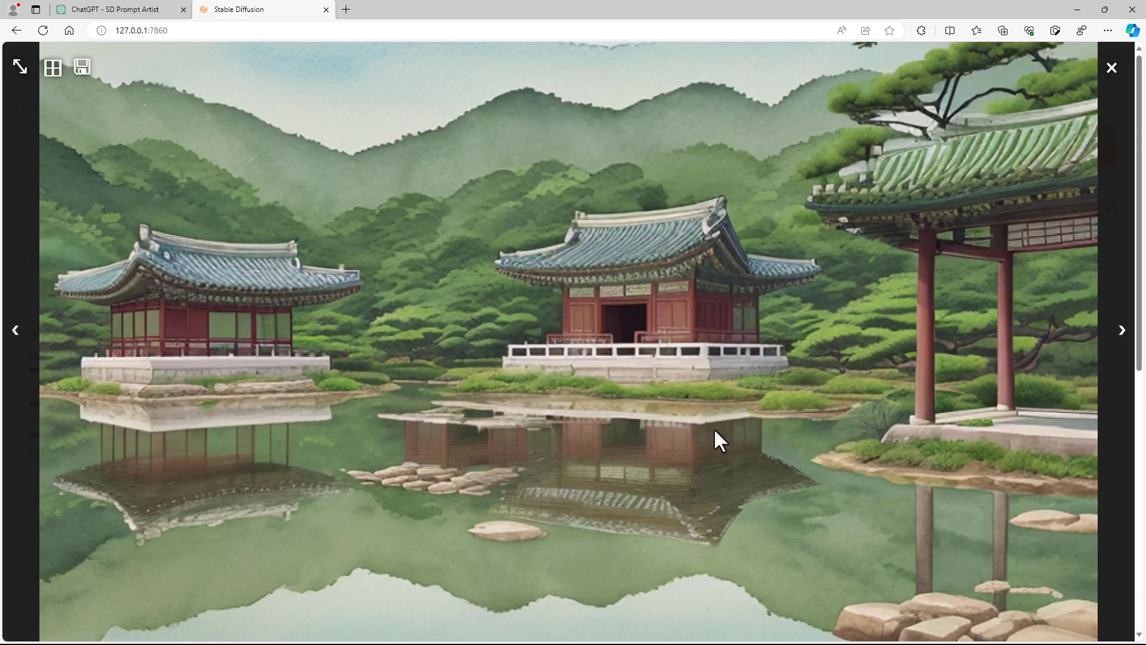
left_click(1122, 331)
left_click(1123, 335)
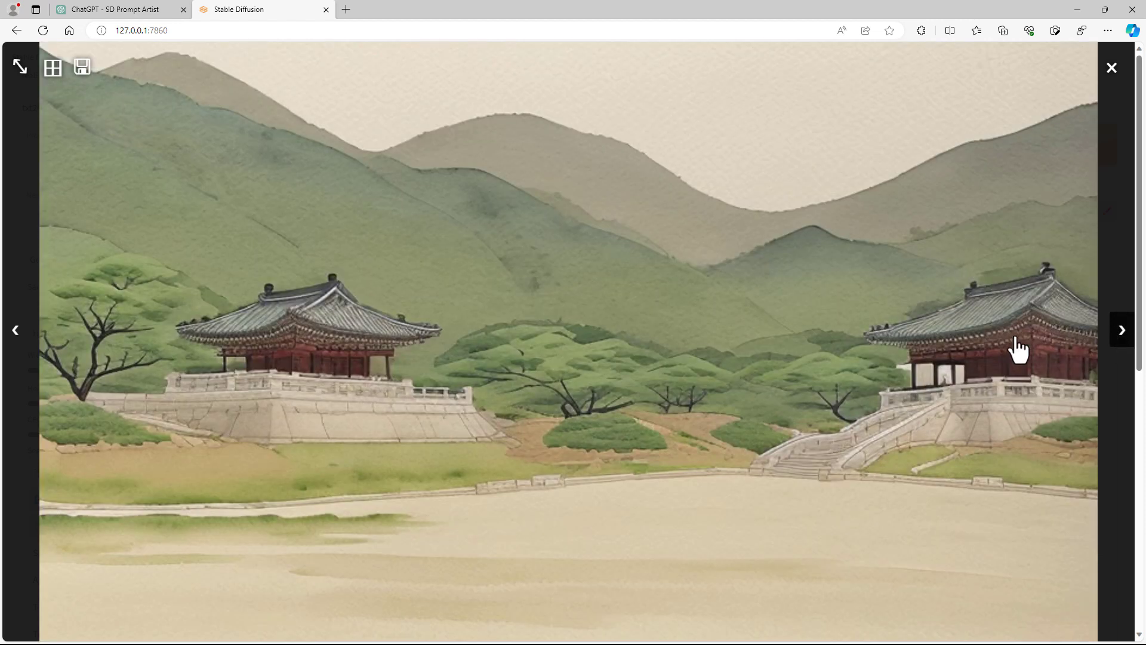
left_click(1116, 337)
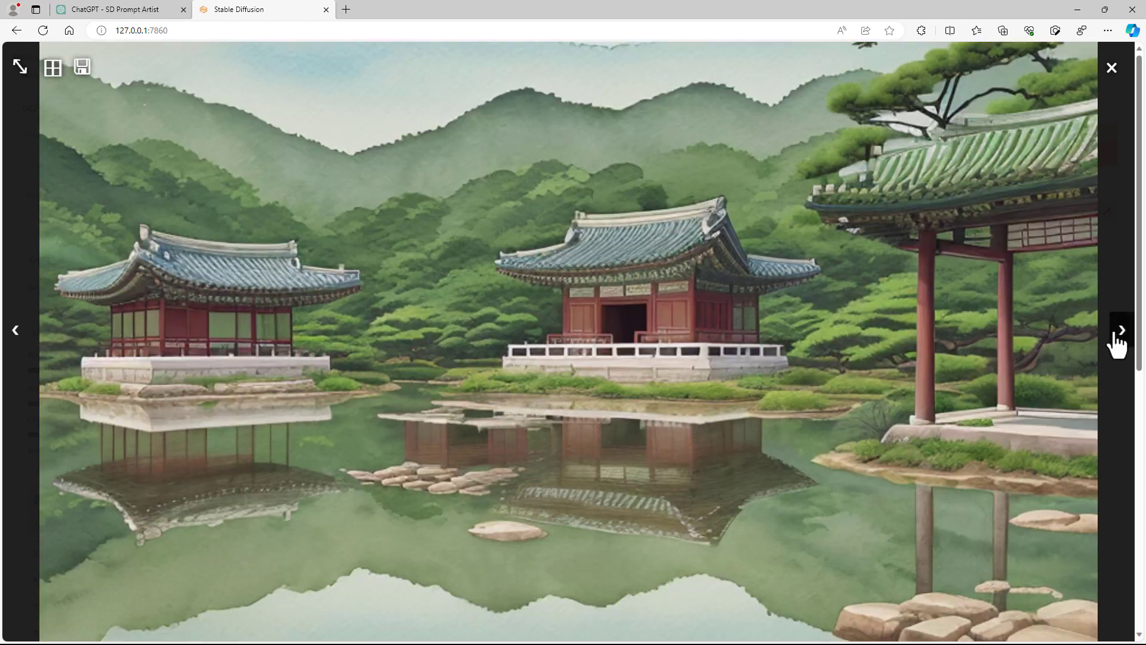
left_click(1111, 69)
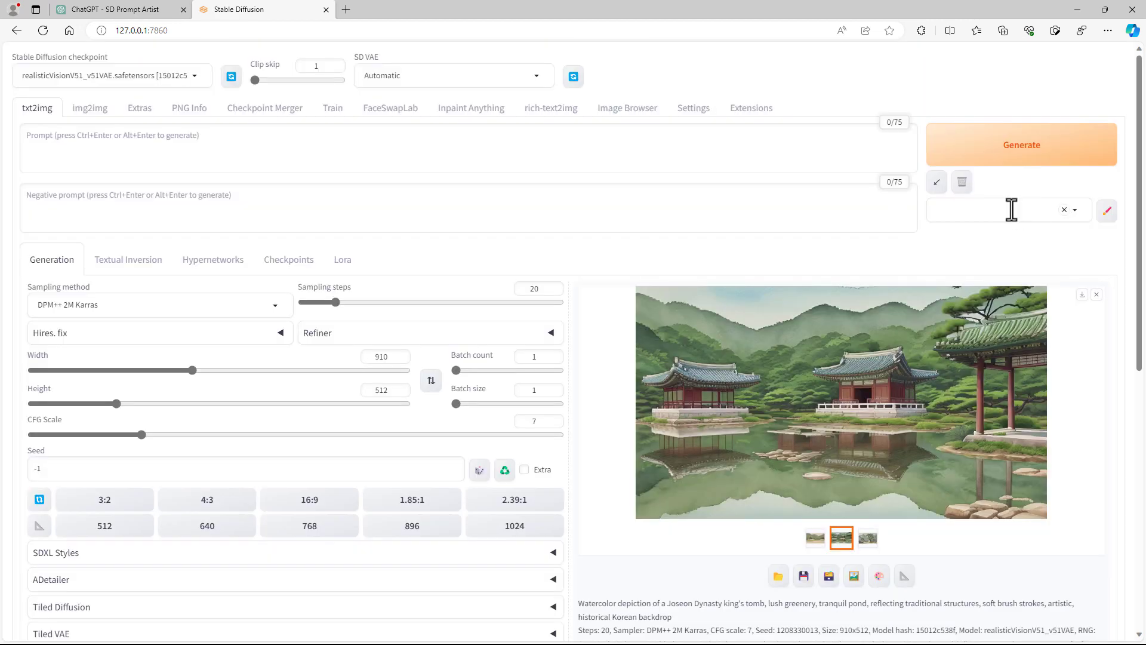
Return to ChatGPT, open the SDXL Prompt Artist GPT from My GPTs, and send the request "한국의 고속도로 풍경".
left_click(130, 10)
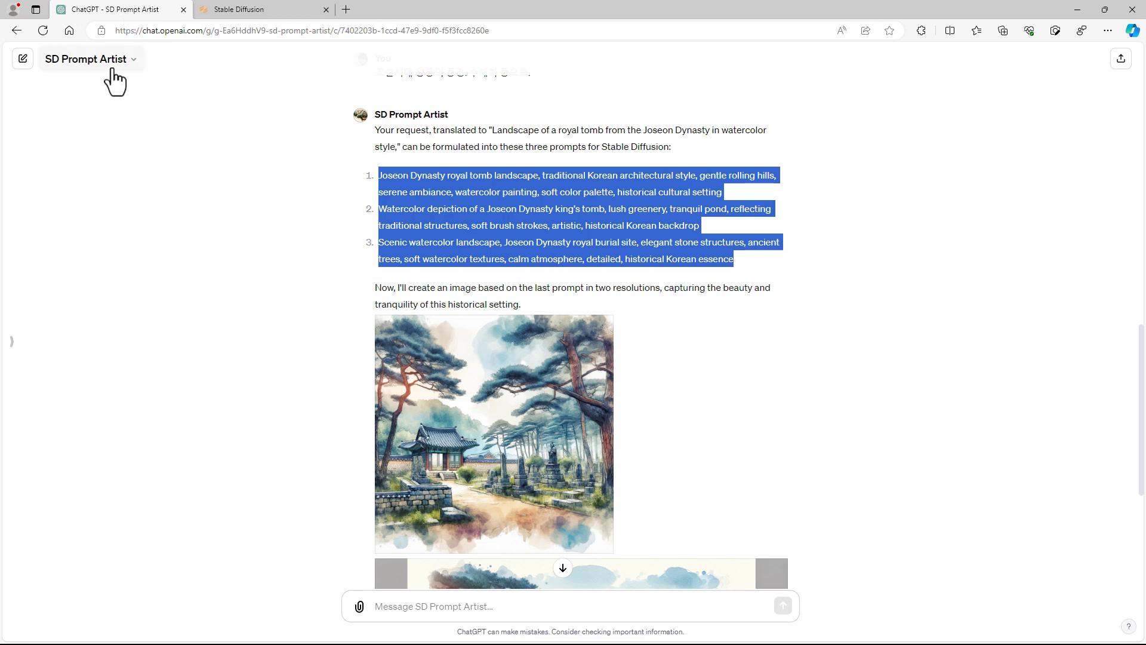
key("alt+Left")
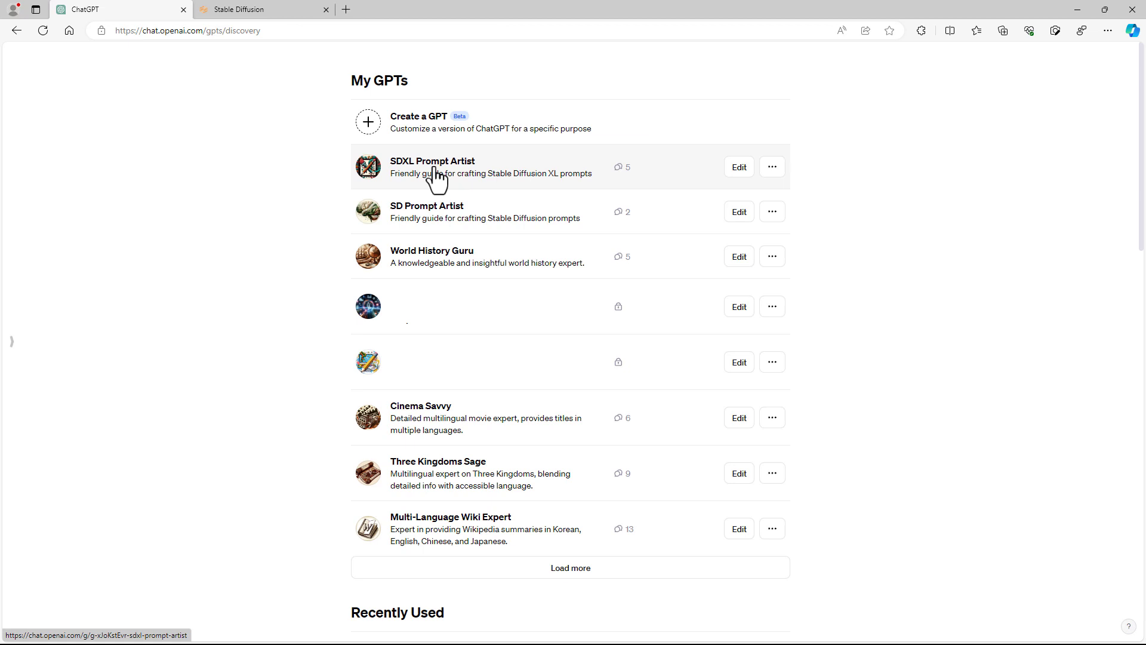
left_click(435, 170)
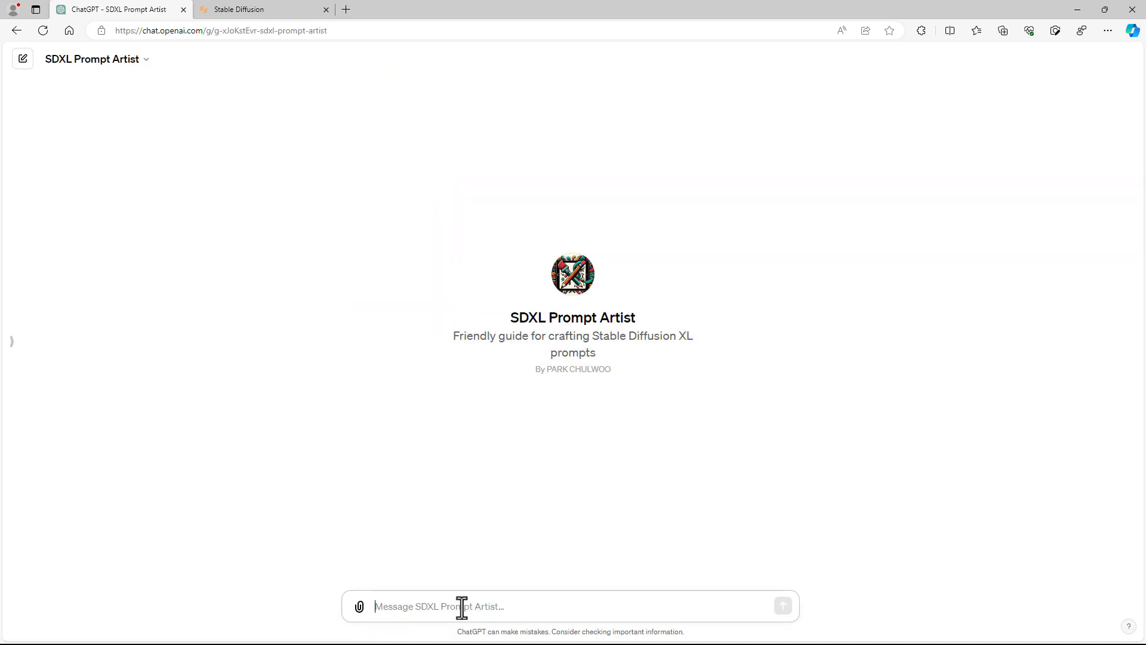
type("한구")
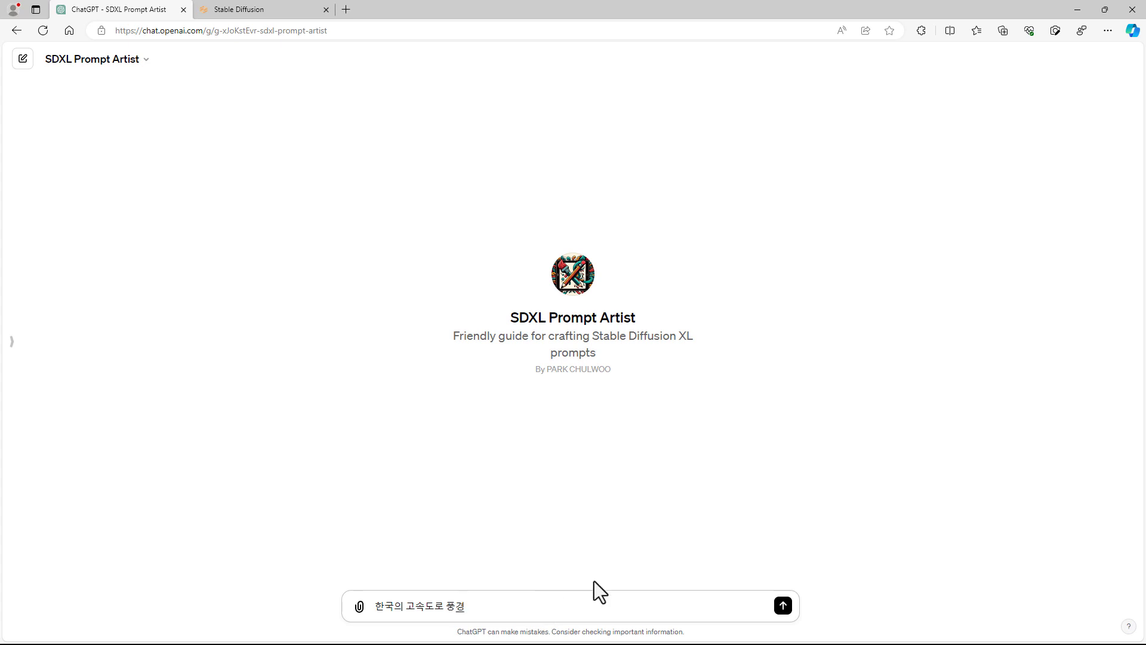
left_click(783, 607)
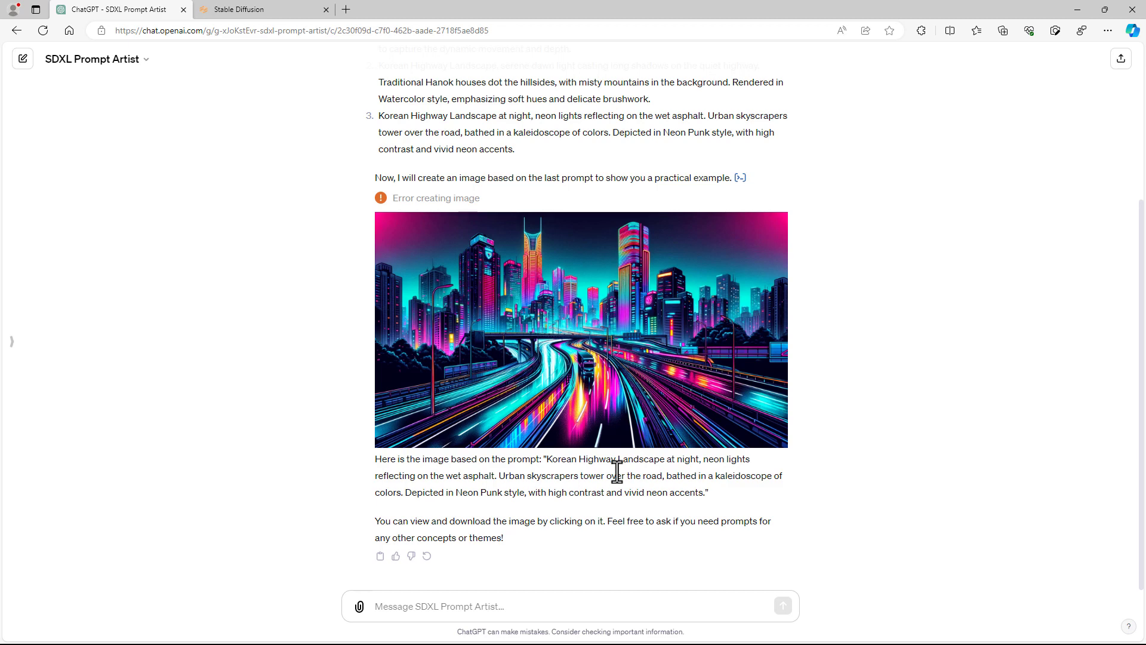
Review the three Korean highway landscape prompts and the example image in the SDXL Prompt Artist reply.
scroll(614, 465, "up", 4)
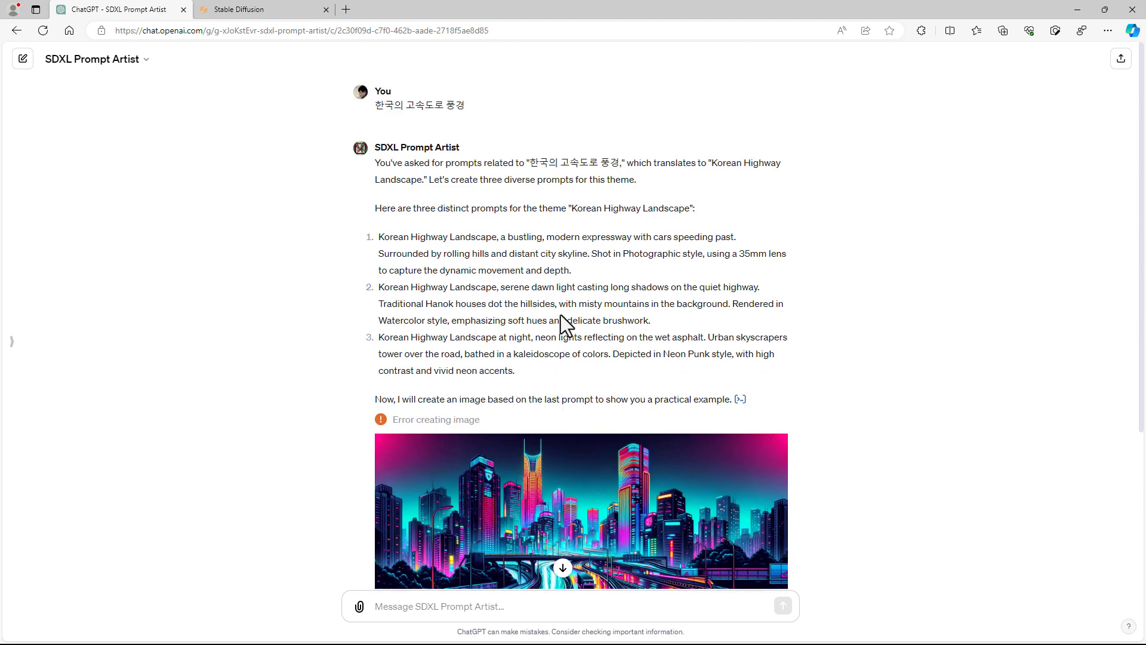
scroll(561, 314, "down", 3)
scroll(607, 412, "up", 3)
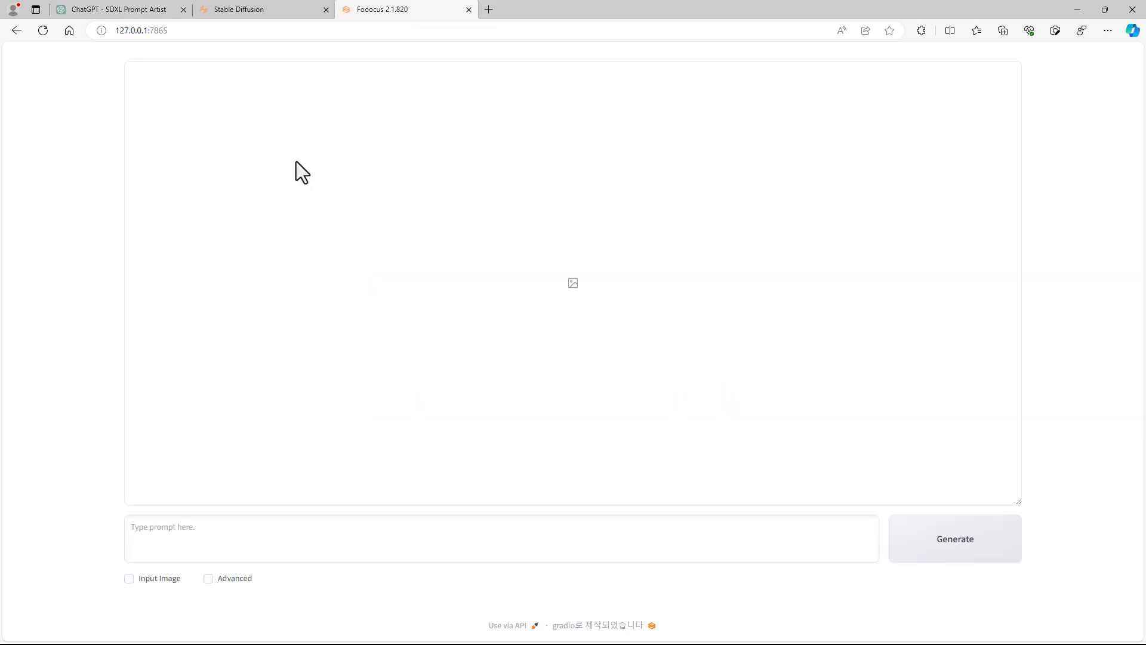
Return to ChatGPT, copy the first Korean highway prompt (Photographic style, 35mm lens) from the SDXL Prompt Artist reply, and switch to Fooocus.
left_click(109, 9)
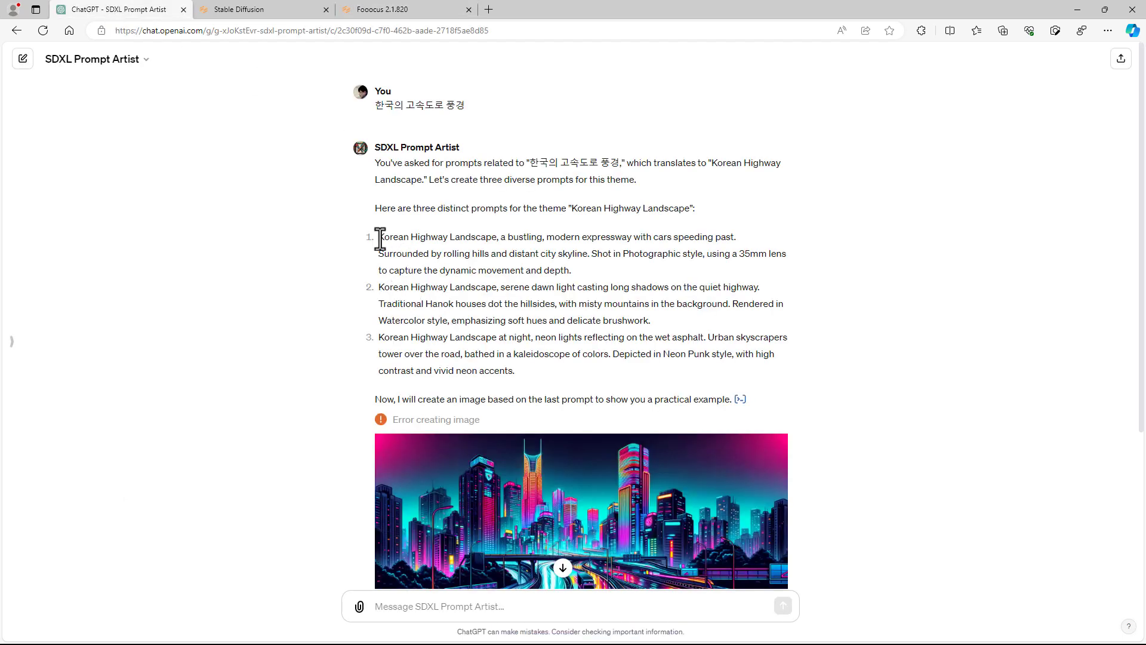
left_click_drag(381, 239, 584, 271)
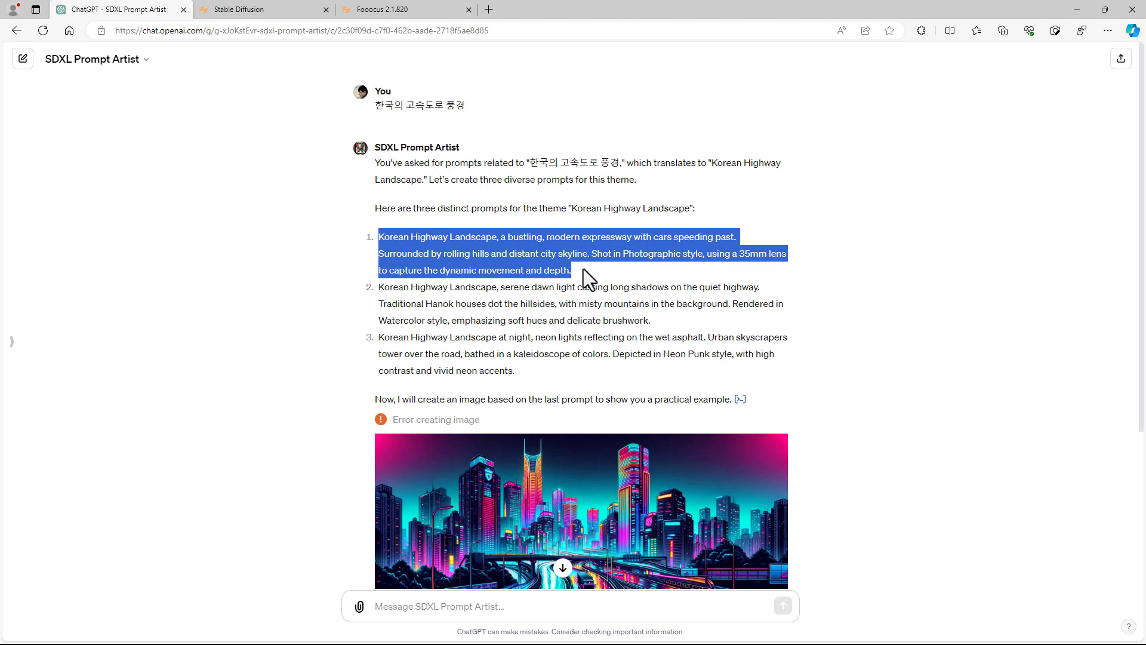
right_click(509, 249)
left_click(538, 257)
left_click(406, 9)
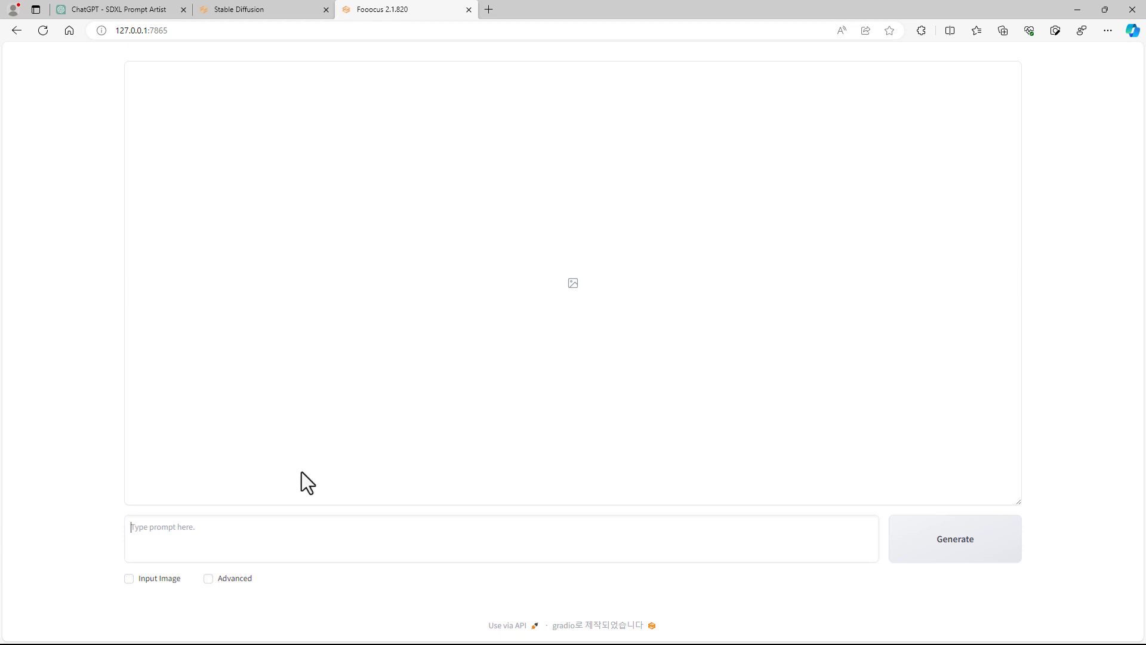
Show the advanced options, set LoRA 1 to None in the model settings, and return to the general settings.
left_click(209, 580)
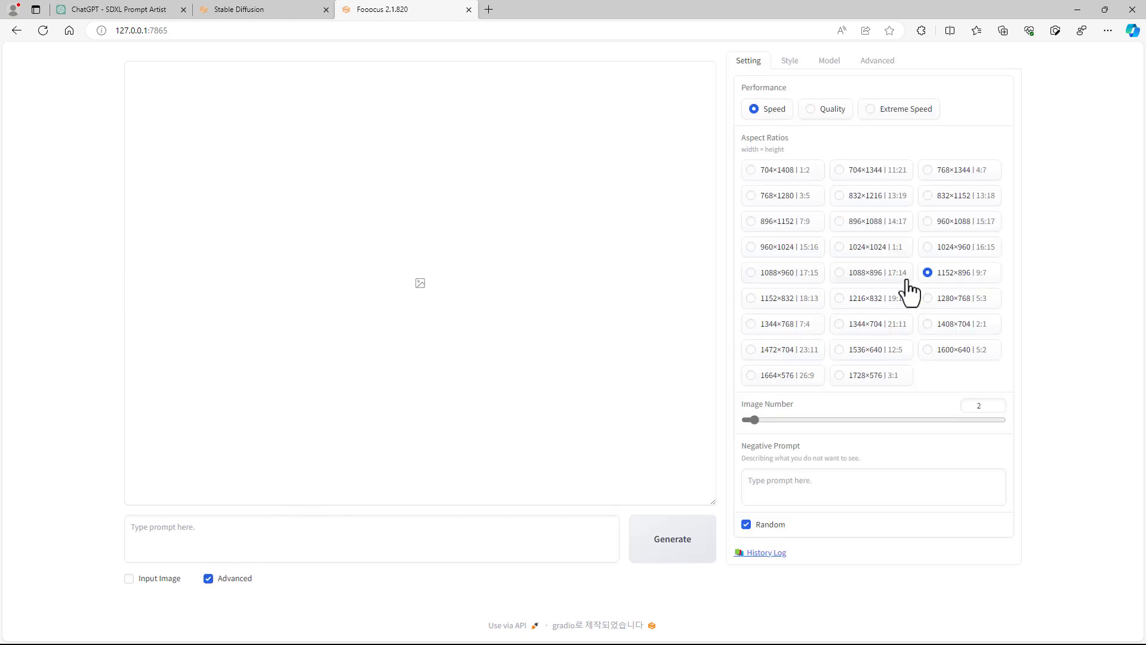
left_click(790, 62)
left_click(828, 63)
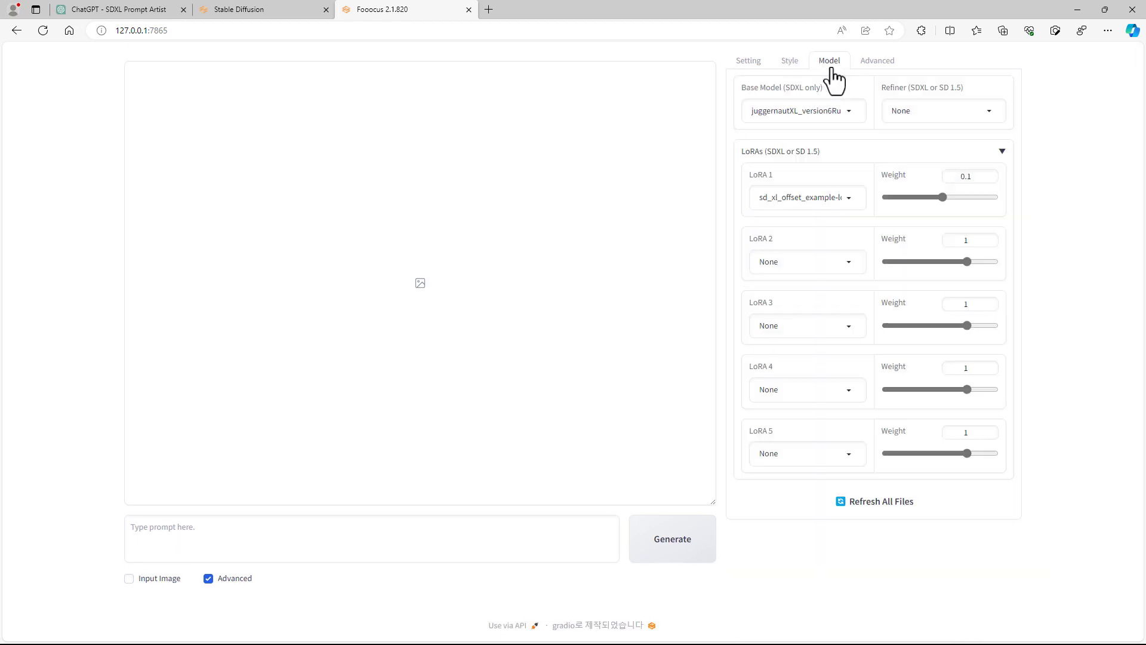
left_click(845, 197)
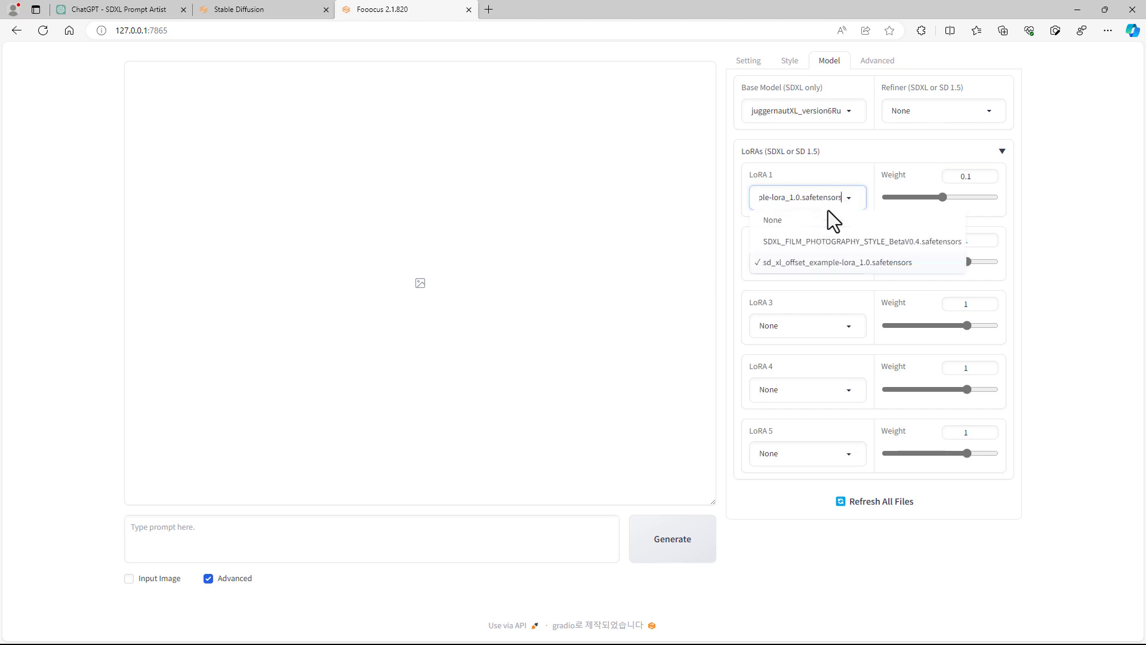
left_click(826, 220)
left_click(743, 62)
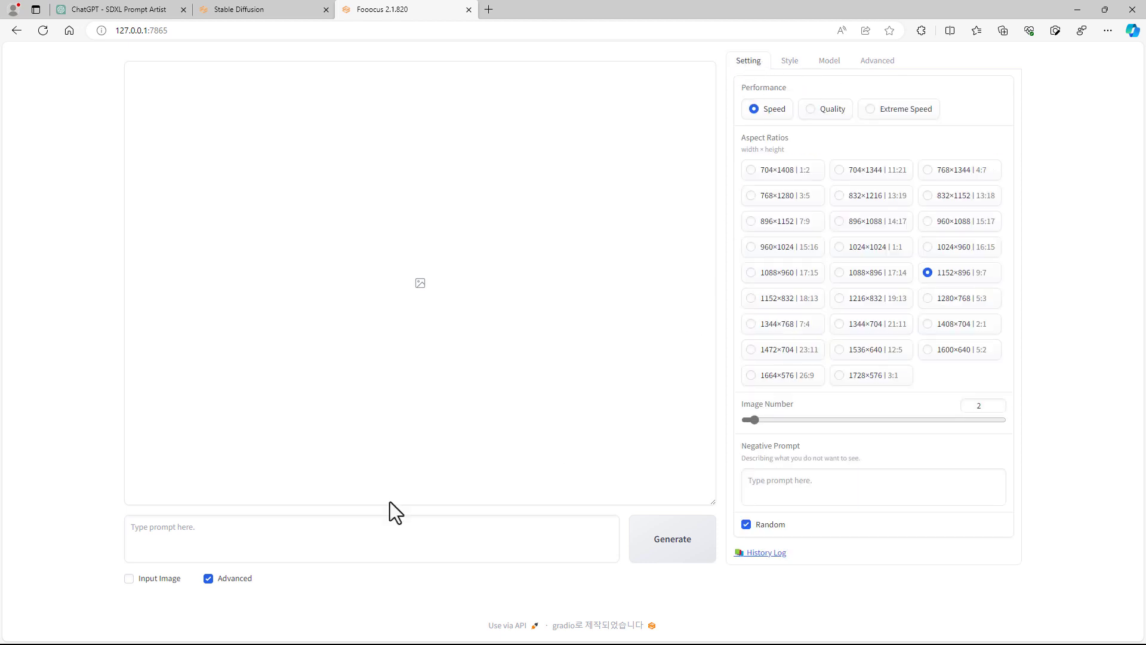
Paste the copied Korean highway prompt as the image prompt and generate the images.
left_click(164, 535)
key("ctrl+v")
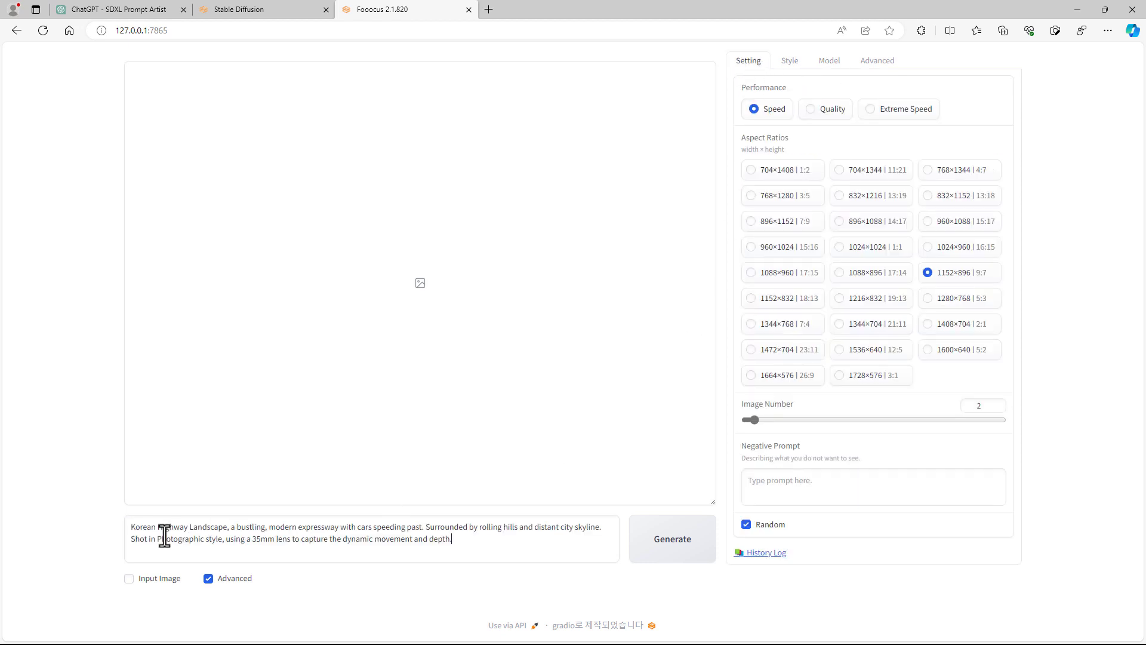
left_click(665, 558)
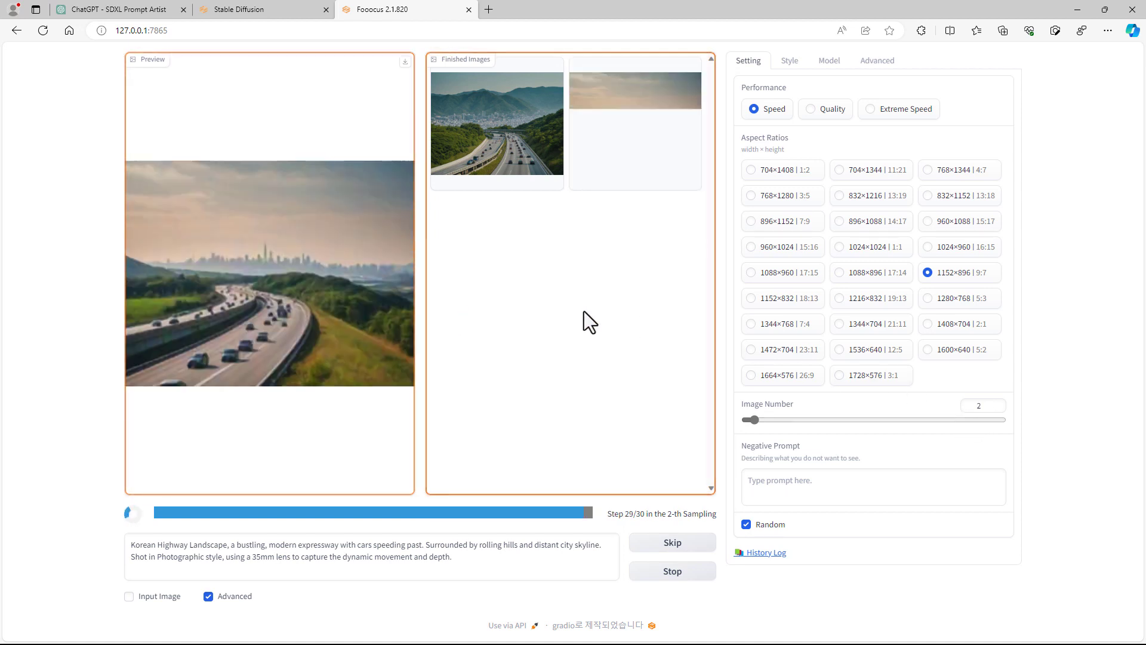
View the two generated highway images in turn and compare them with the prompt text.
left_click(309, 297)
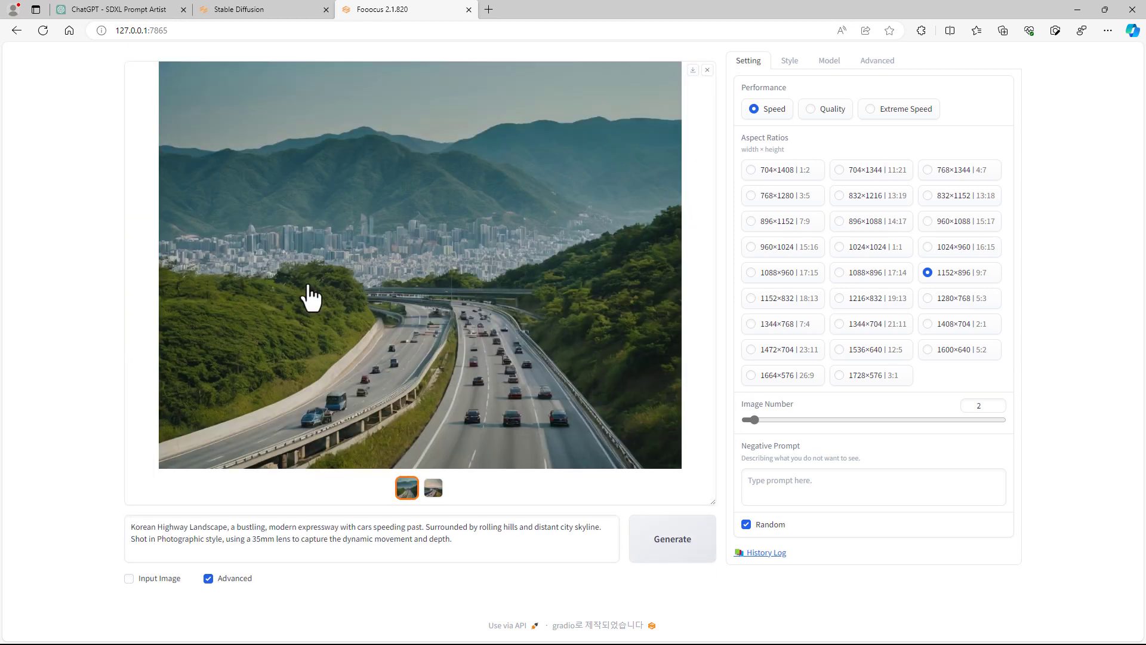
left_click(433, 488)
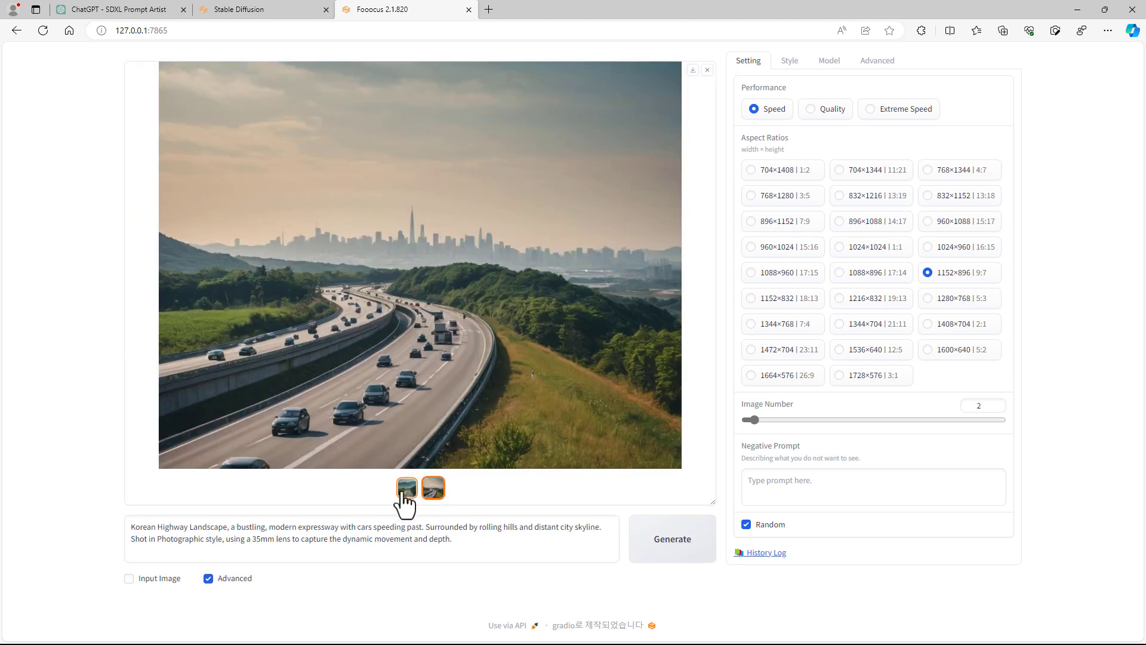
left_click(407, 489)
left_click(433, 493)
left_click_drag(461, 543, 275, 534)
left_click(238, 531)
Return to the SDXL Prompt Artist chat and copy the original request "한국의 고속도로 풍경".
left_click(138, 16)
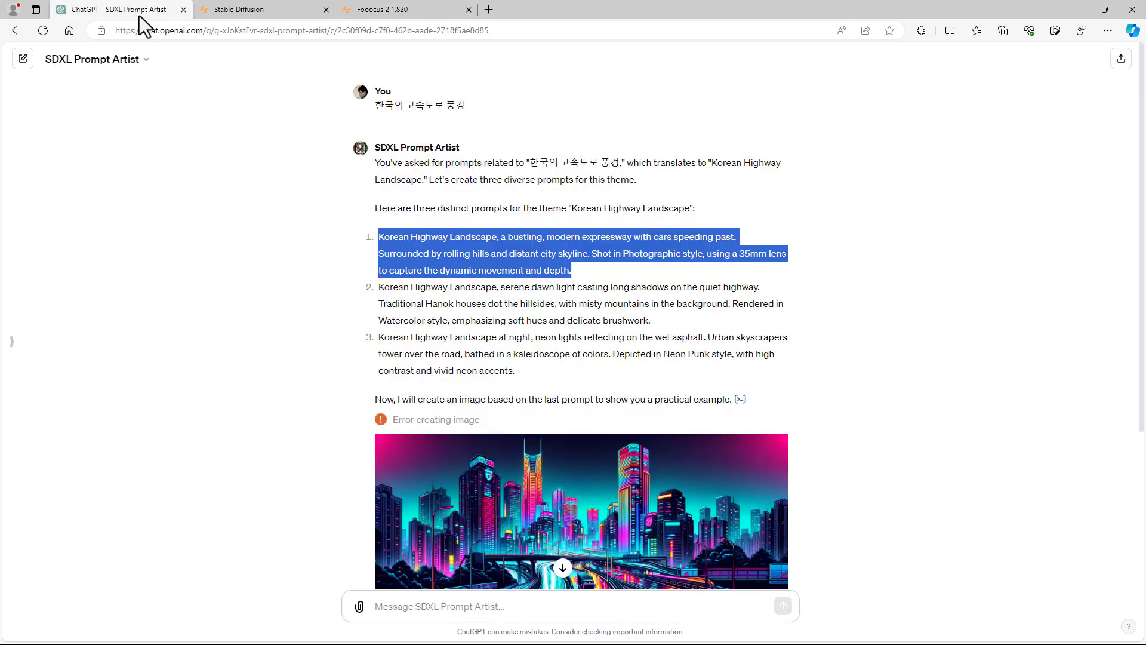
scroll(507, 345, "down", 4)
scroll(507, 338, "up", 4)
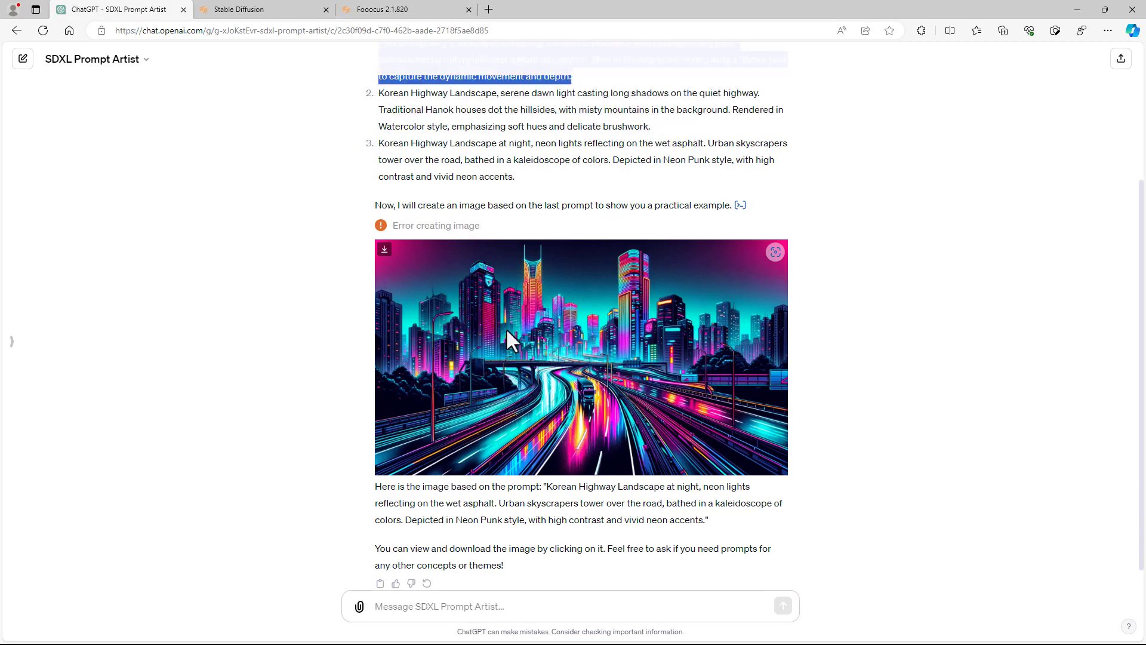
left_click_drag(376, 107, 467, 107)
right_click(455, 106)
left_click(492, 116)
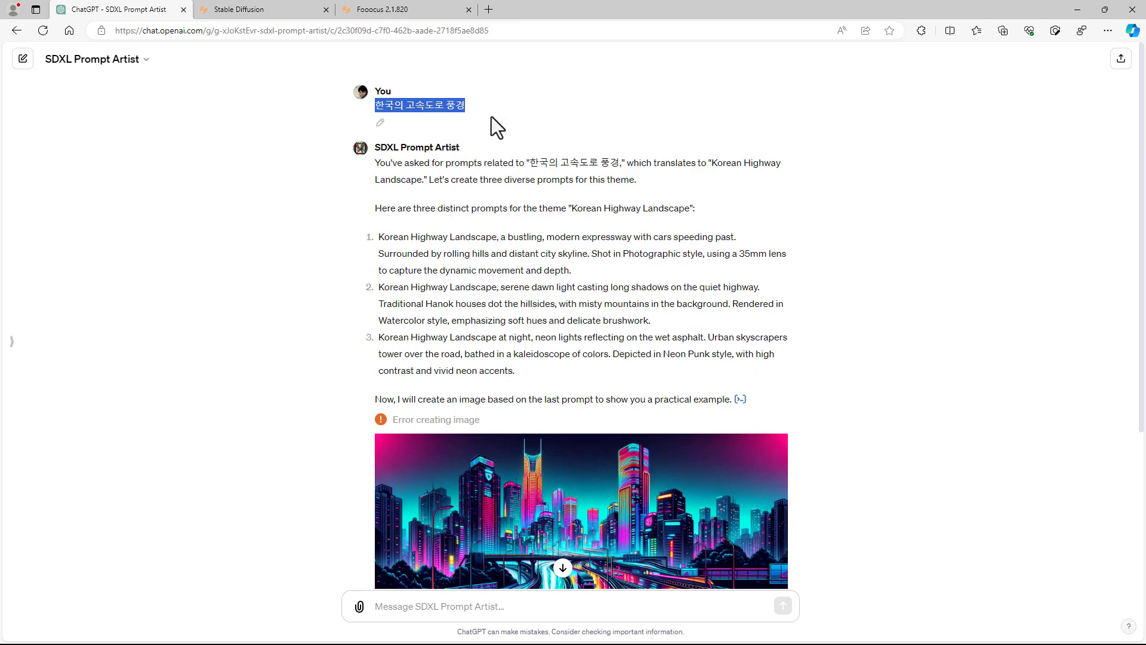
Go back to the SD Prompt Artist GPT and send it the copied request "한국의 고속도로 풍경".
key("alt+Left")
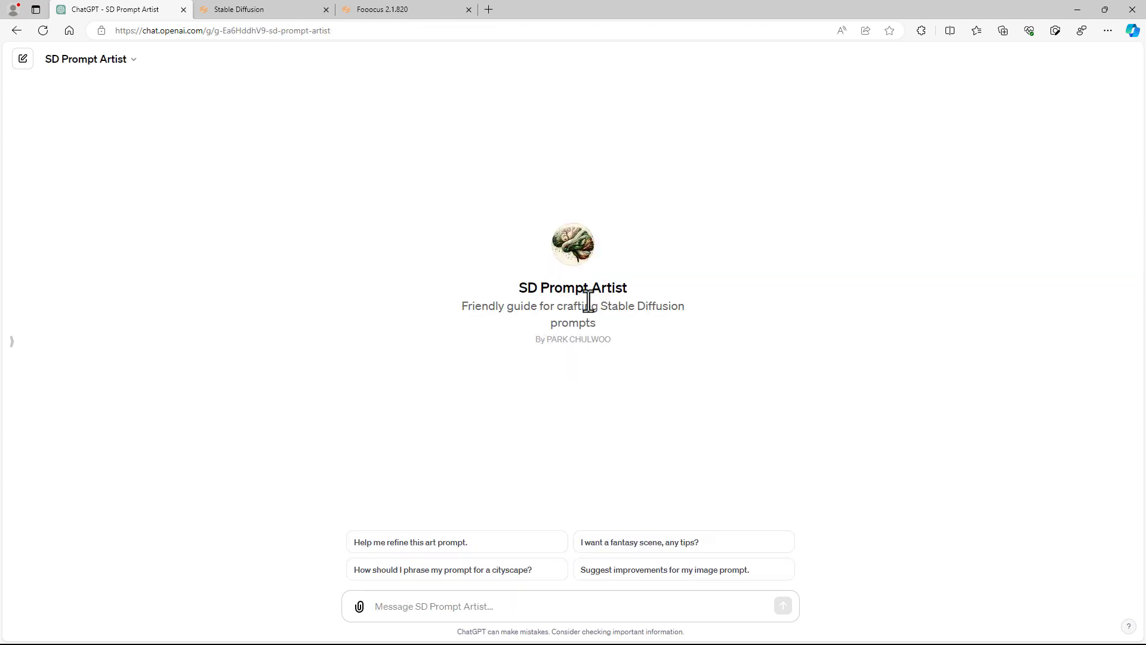
left_click(454, 606)
key("ctrl+v")
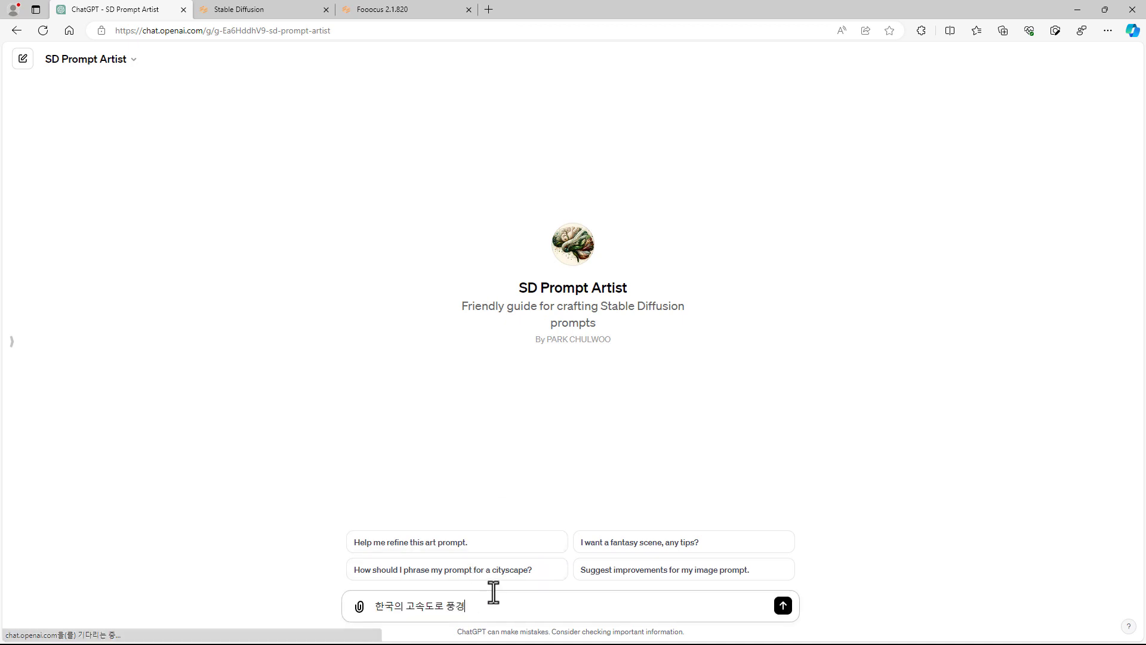
key("Return")
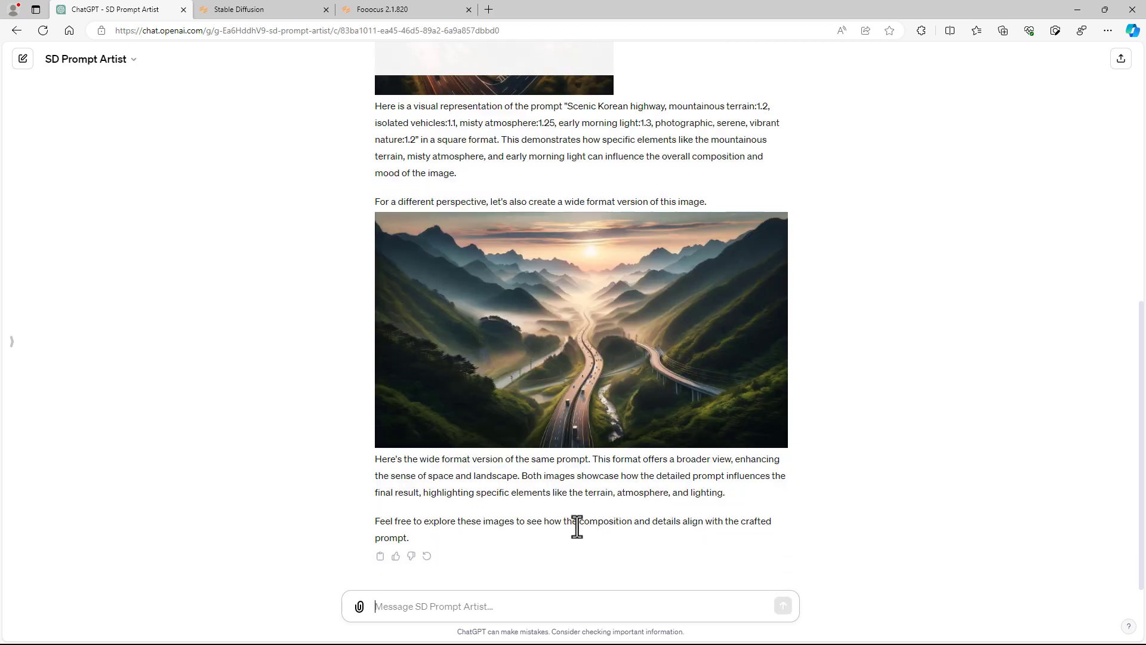
Review the example images and three highway prompts in the SD Prompt Artist reply, then open the My GPTs list.
scroll(572, 453, "up", 4)
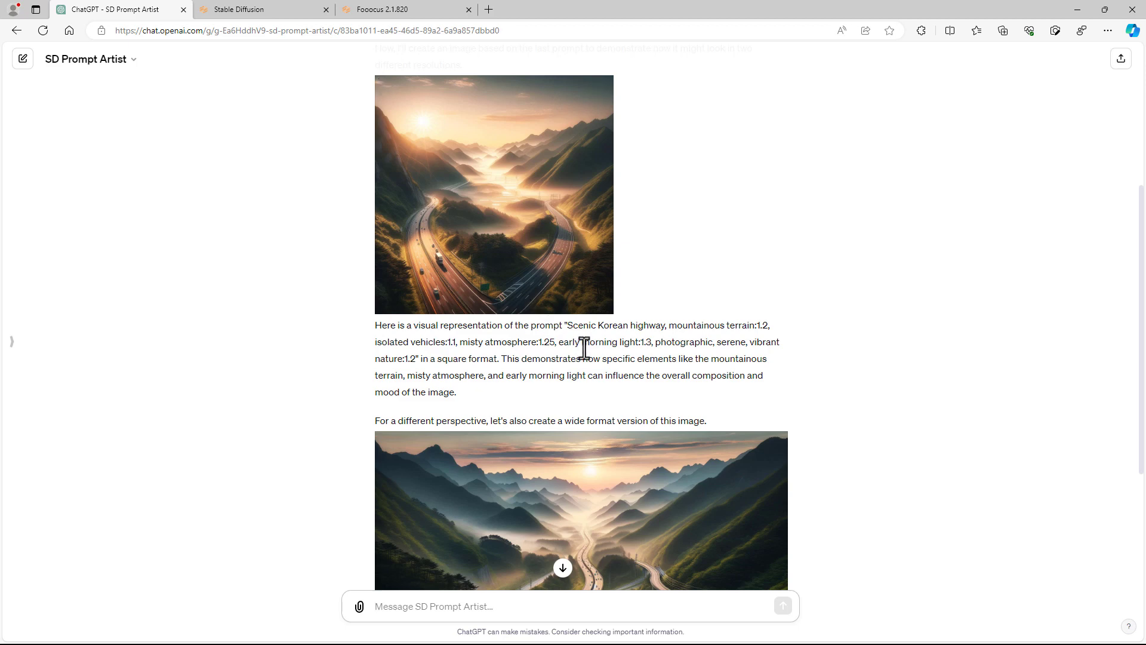
scroll(583, 348, "up", 3)
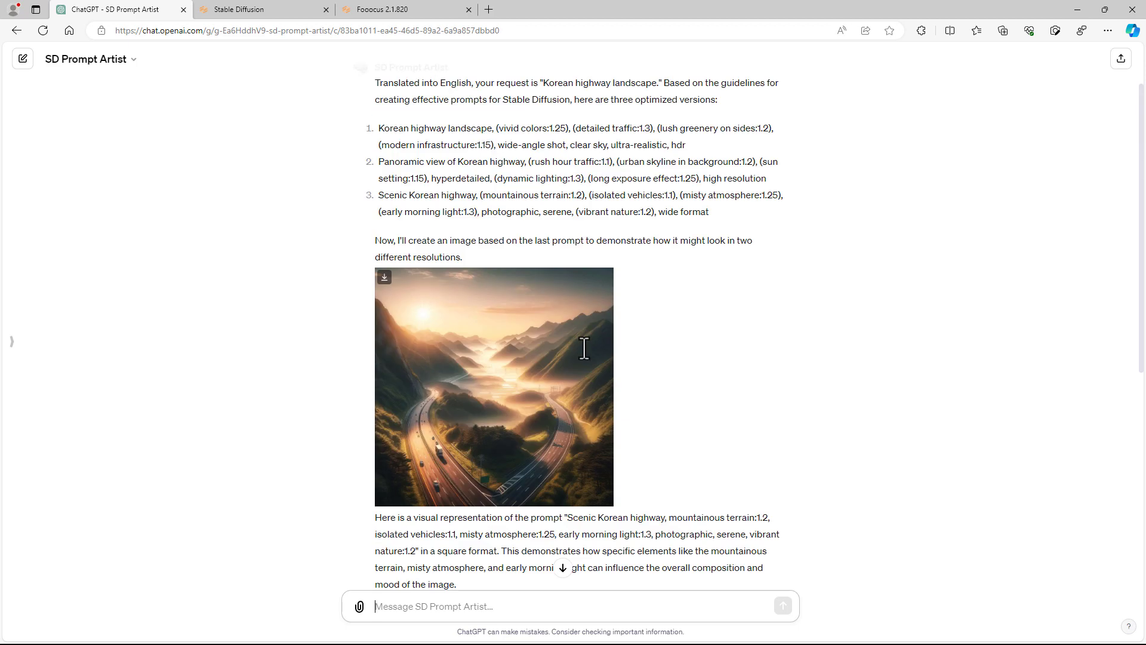
scroll(738, 420, "up", 1)
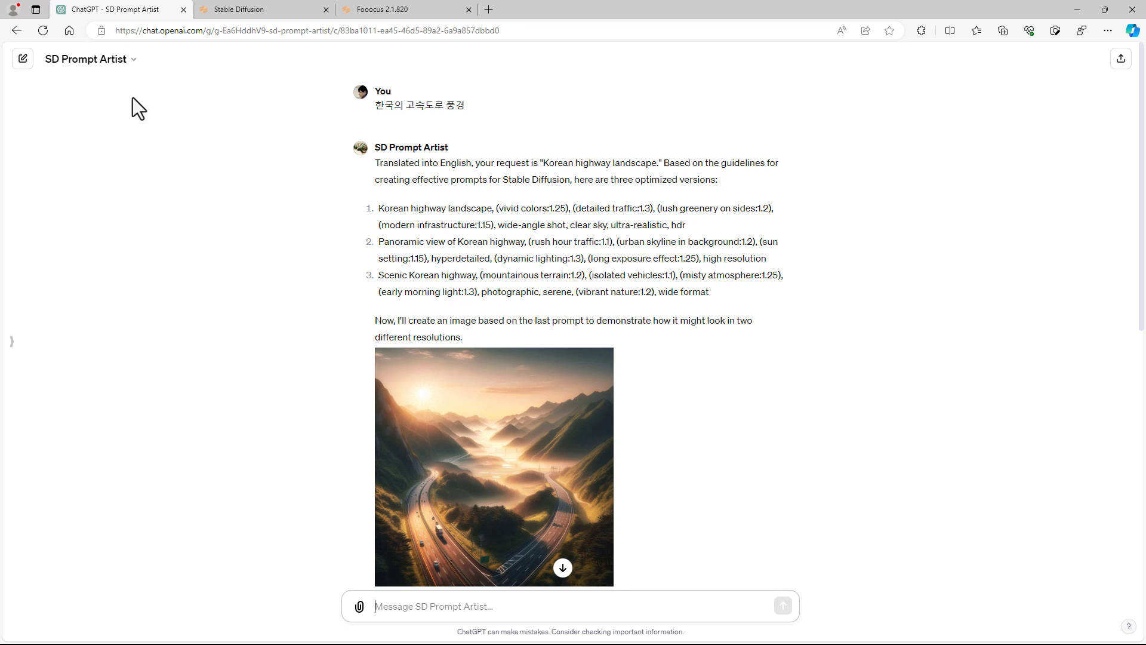
left_click(74, 245)
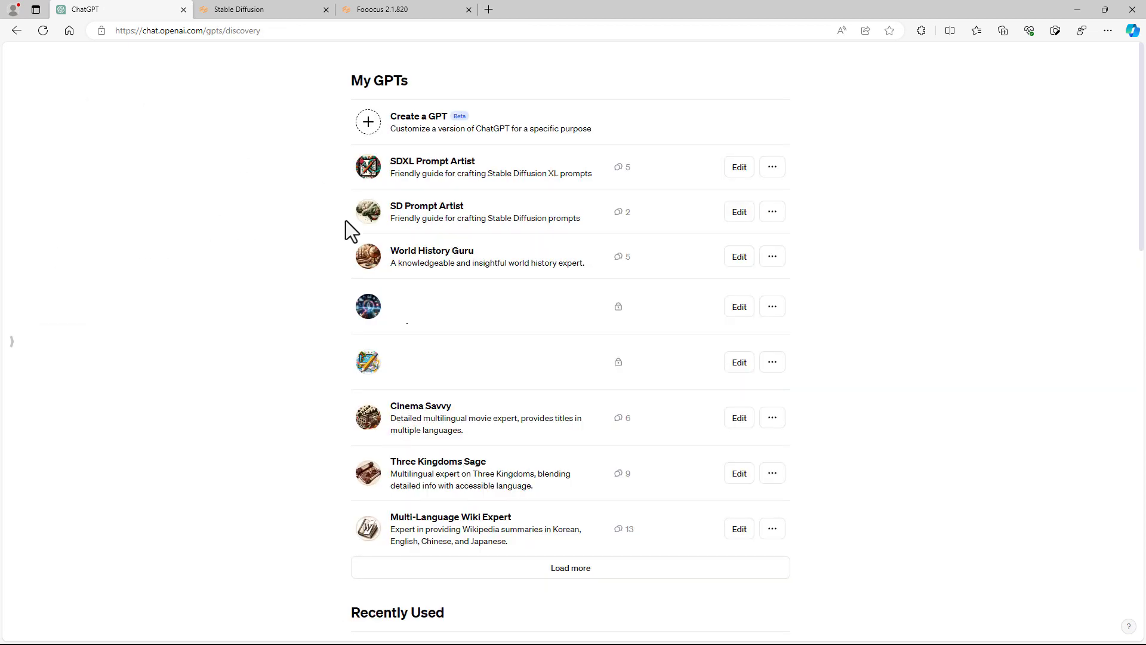